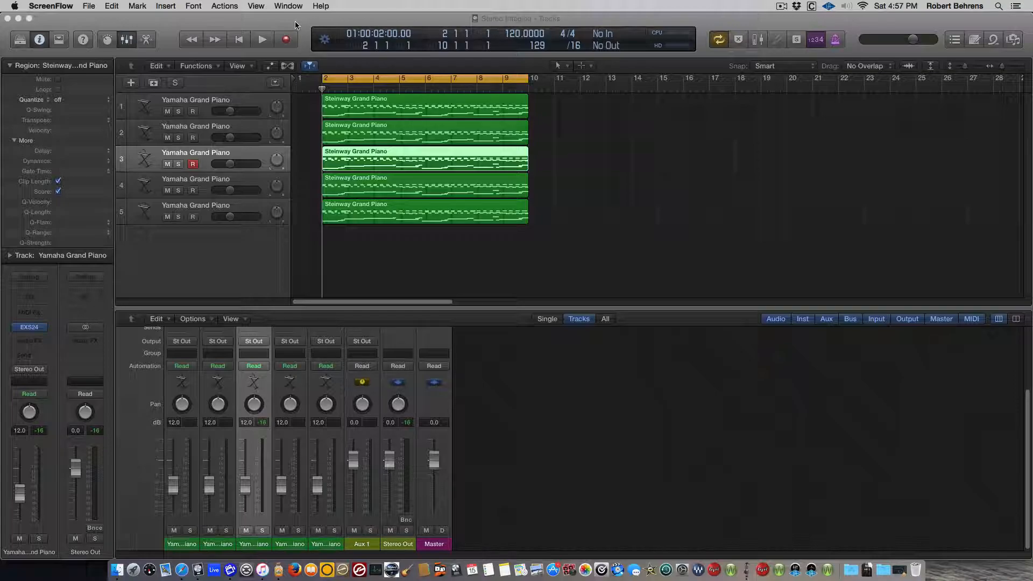
Switch to Logic Pro X and go through the five Yamaha Grand Piano tracks one at a time
click(294, 21)
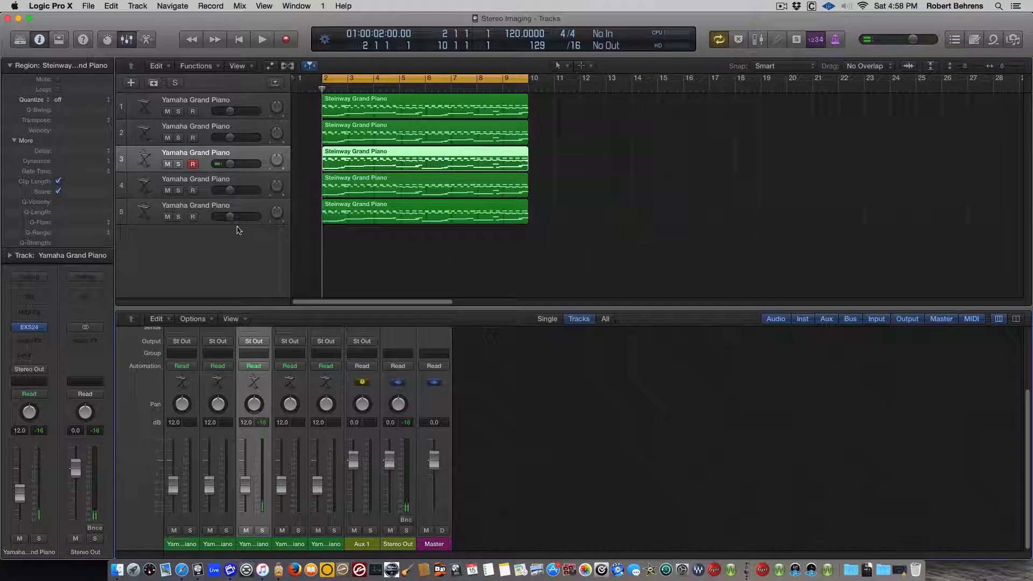
click(249, 107)
click(247, 128)
click(249, 155)
click(249, 182)
click(248, 208)
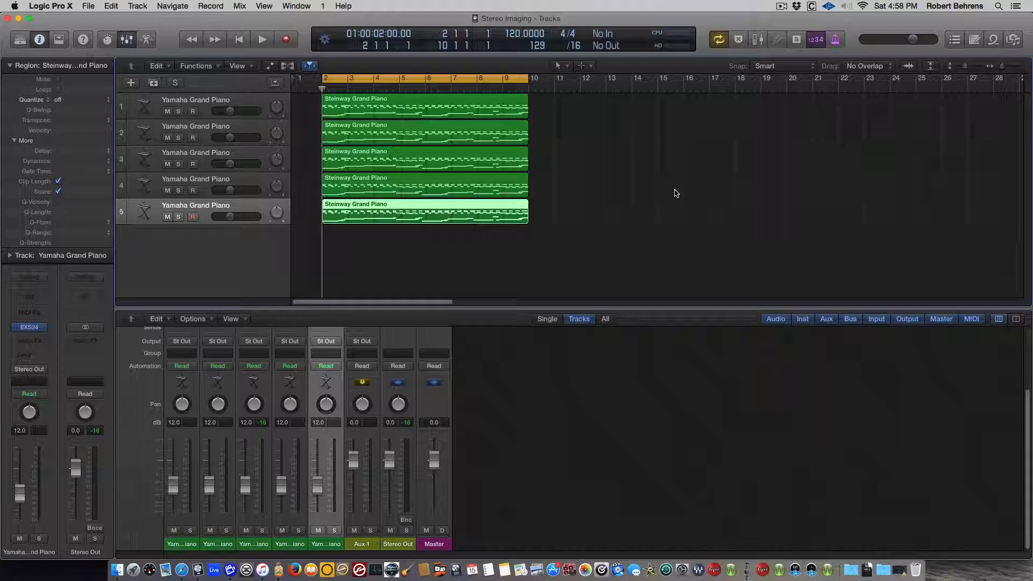
Play all five piano tracks together, stop playback and return the playhead to bar 2
key(space)
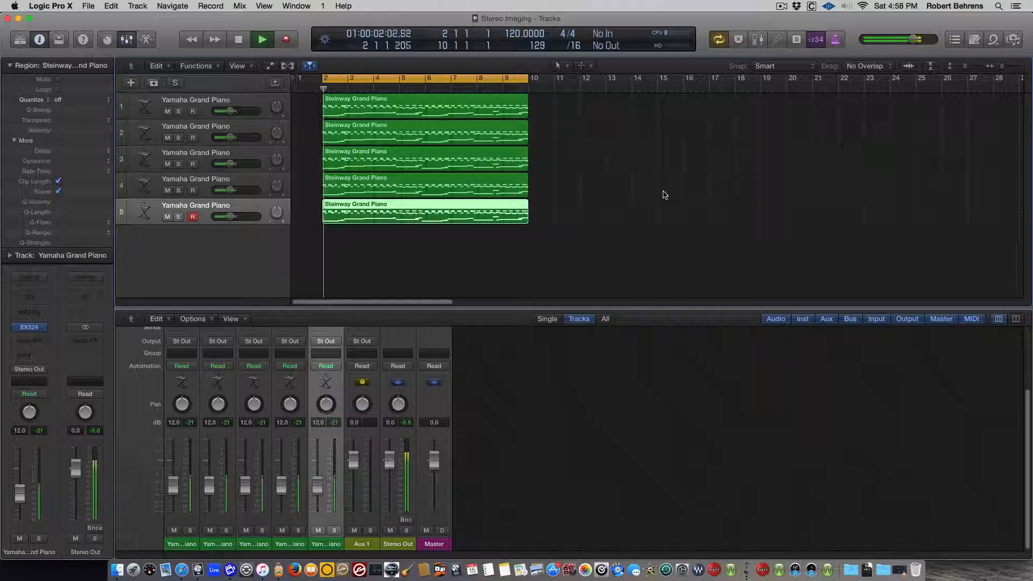
key(space)
key(Return)
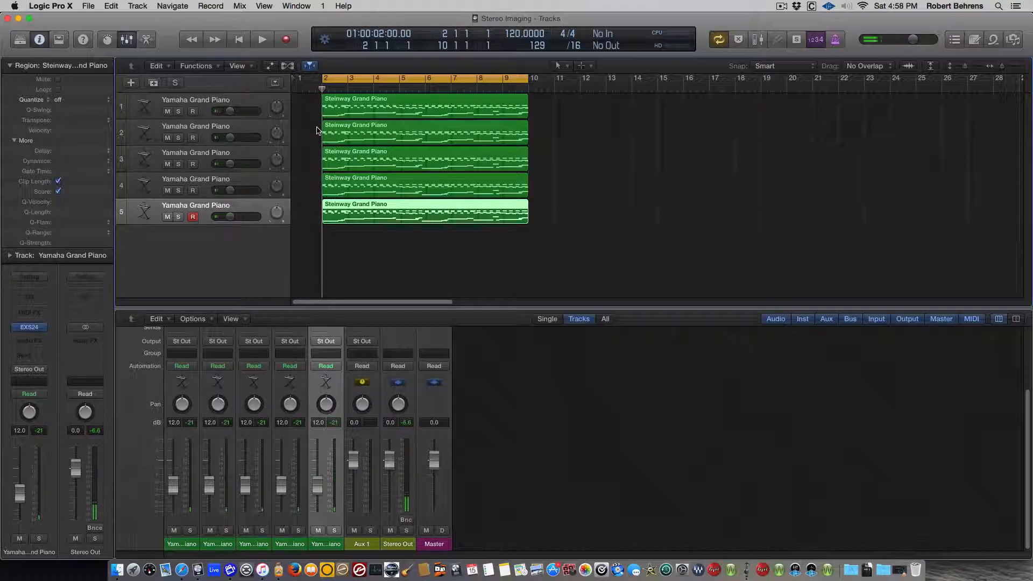
Check the channel format options for the EXS24 sampler in the first piano track's instrument slot
click(250, 105)
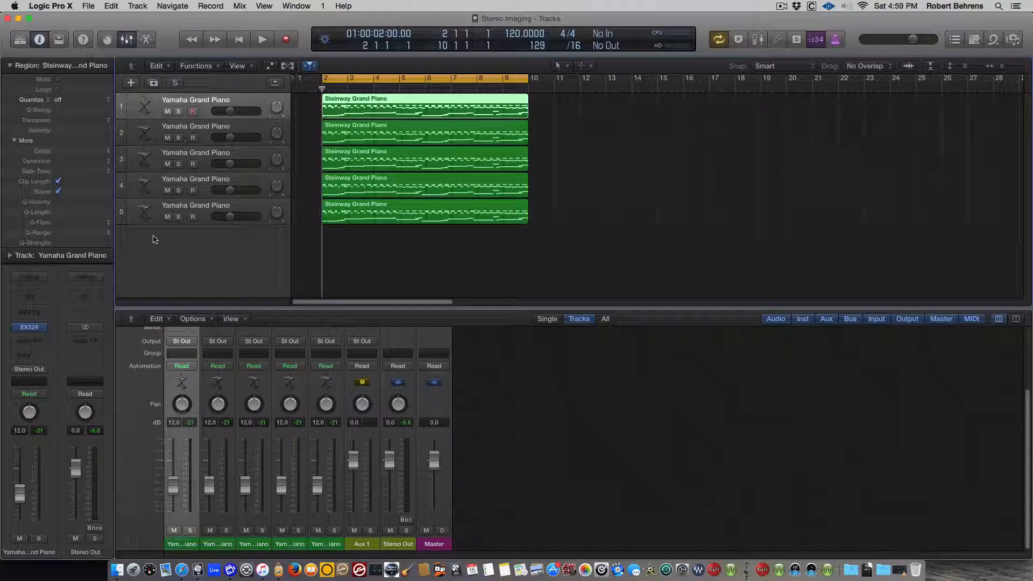
click(43, 328)
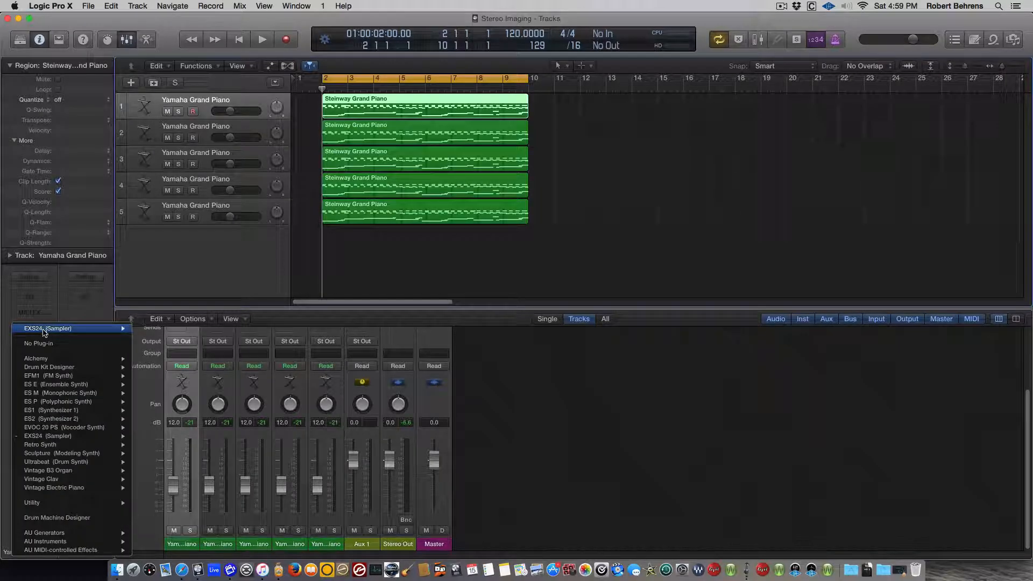
mouse_move(44, 437)
click(153, 436)
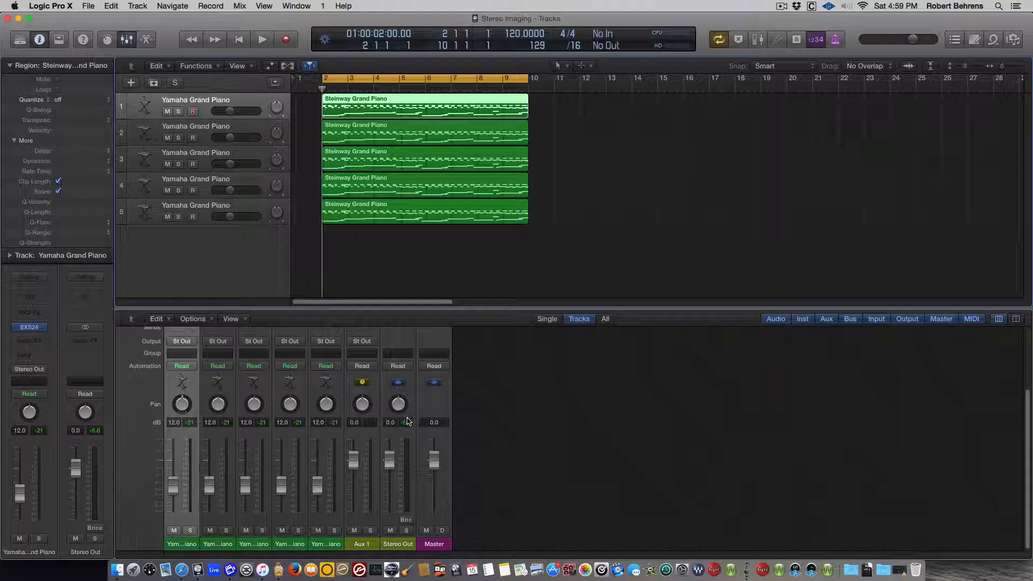
Pan the second track to -64 and the third to +63, and spread the fourth and fifth tracks more narrowly to opposite sides
drag(218, 408, 256, 395)
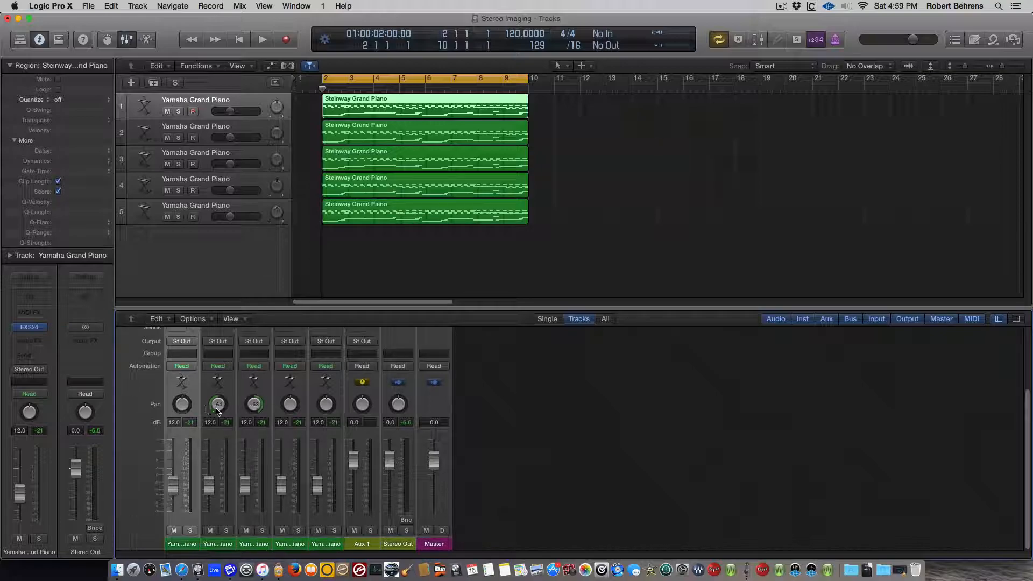
drag(291, 409, 290, 417)
drag(326, 410, 329, 389)
Listen to the five panned piano tracks, stop playback and return the playhead to bar 2
key(space)
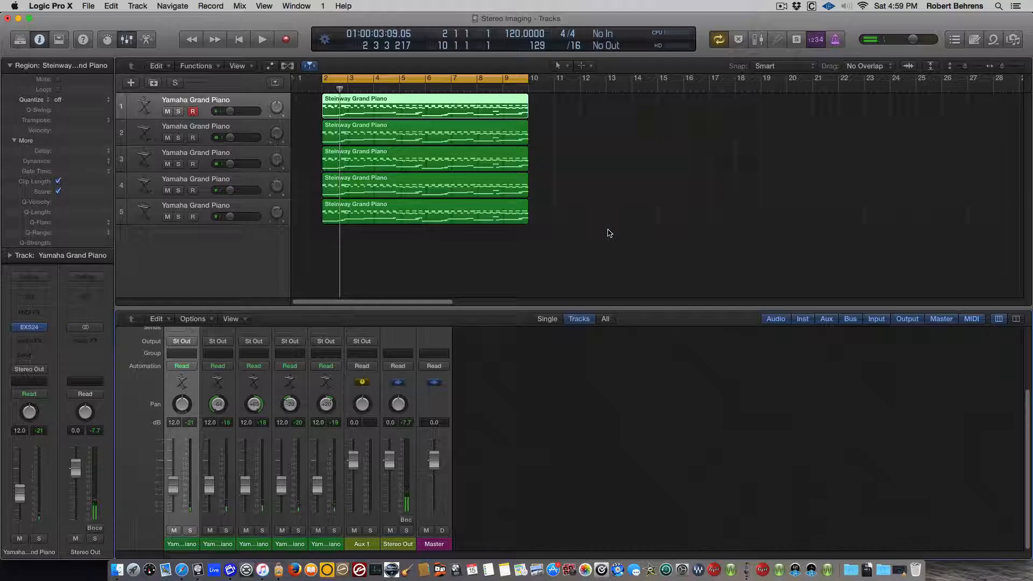
key(space)
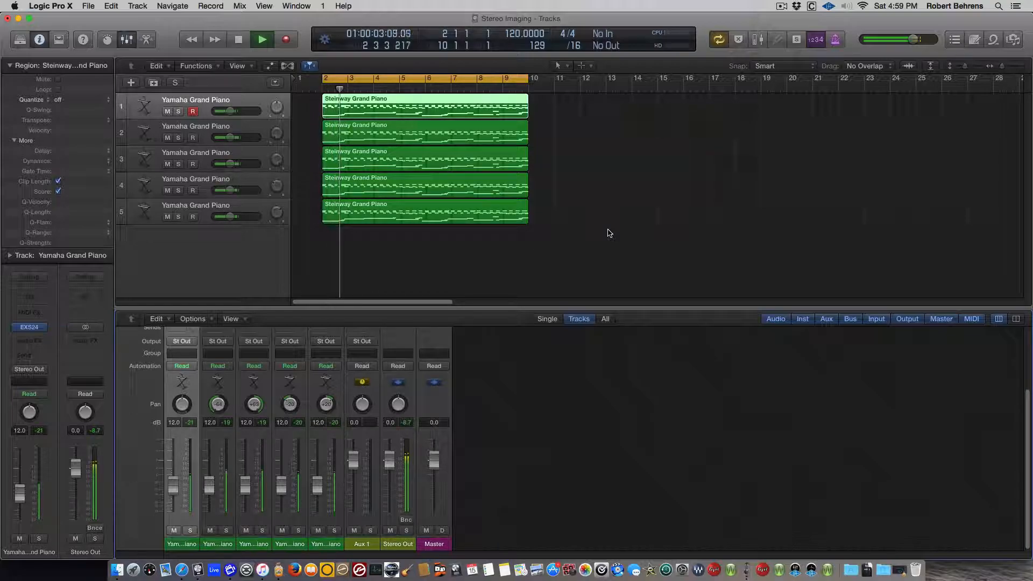
key(space)
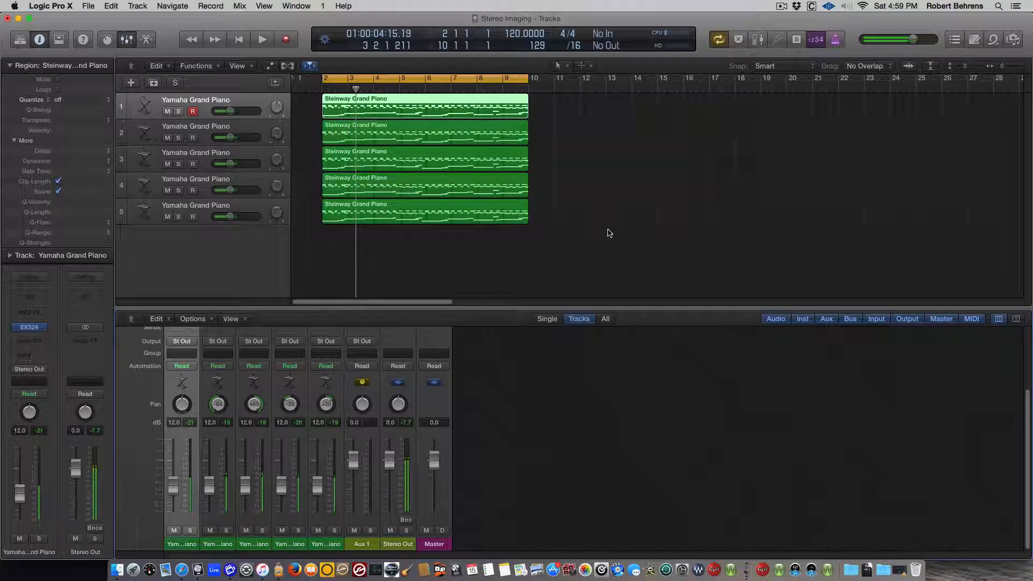
key(Return)
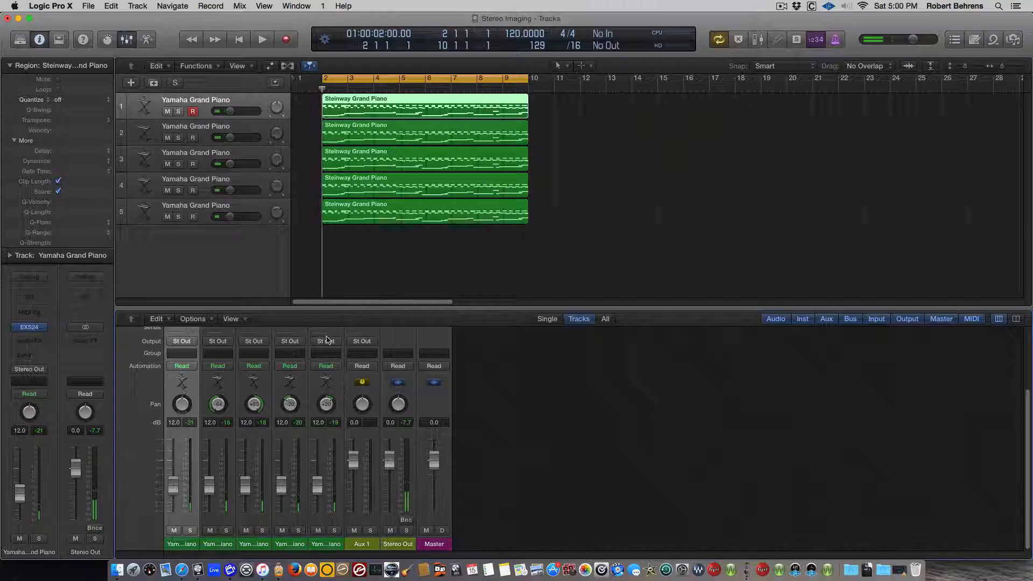
Reset the pan of the second through fifth piano tracks to centre
alt+click(218, 404)
alt+click(254, 404)
alt+click(285, 406)
alt+click(326, 404)
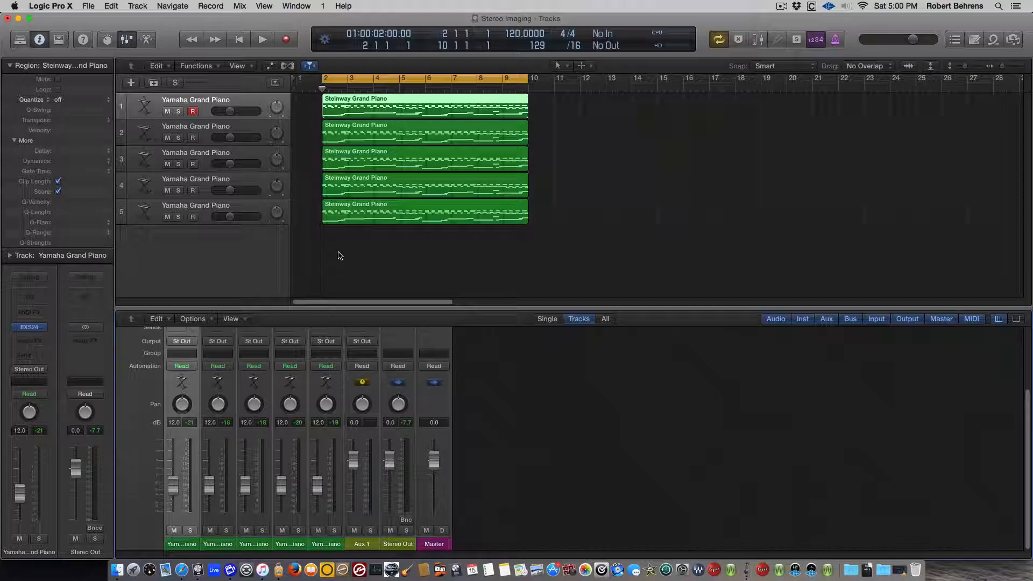
Pan the second track to -64 and the third to +63, and set their region delays to -13 and +13 ticks
click(255, 134)
drag(218, 403, 265, 168)
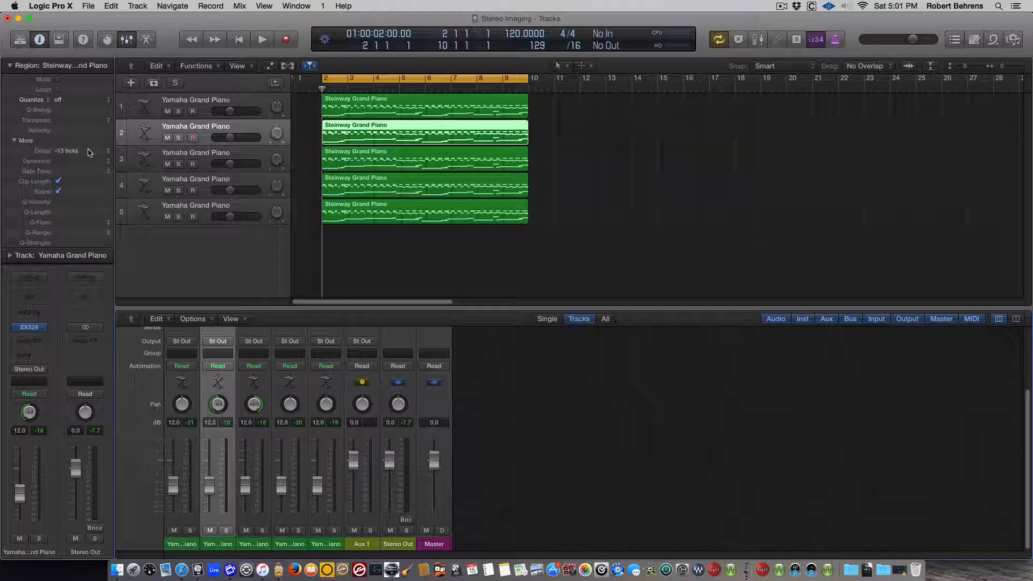
click(206, 158)
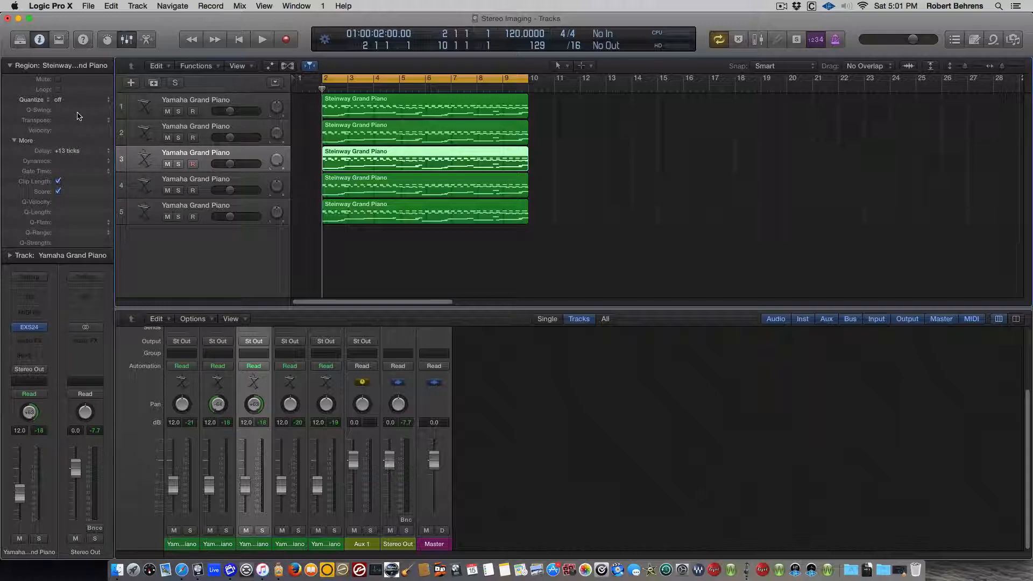
Solo the second and third tracks, listen to the delayed pair, and clear both solos
click(178, 138)
click(178, 165)
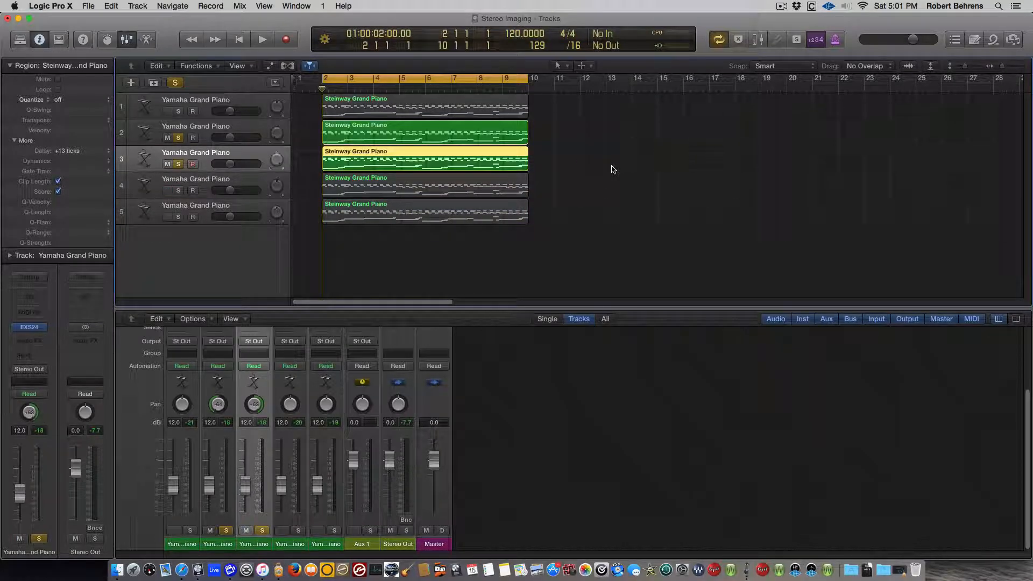
key(space)
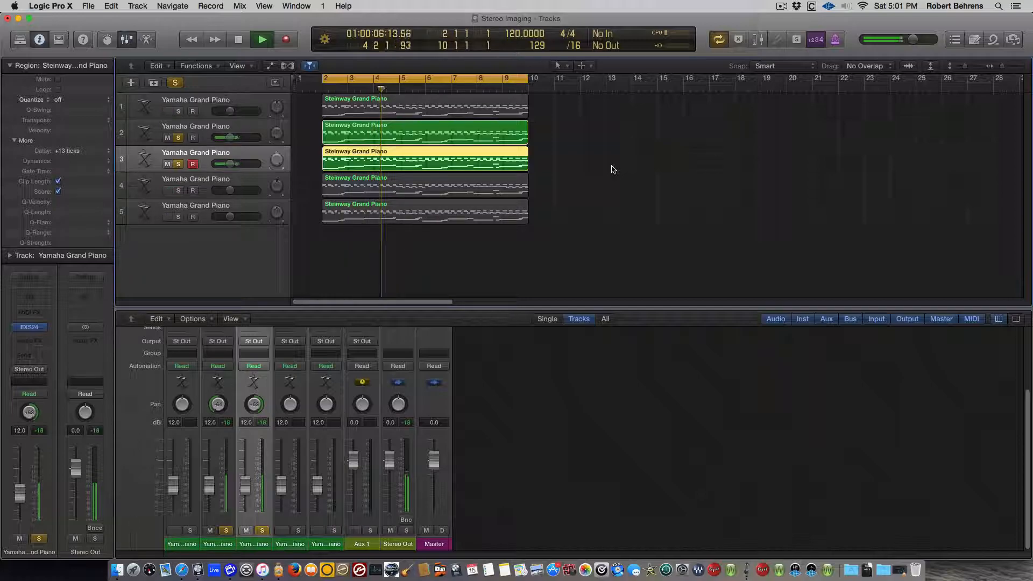
key(space)
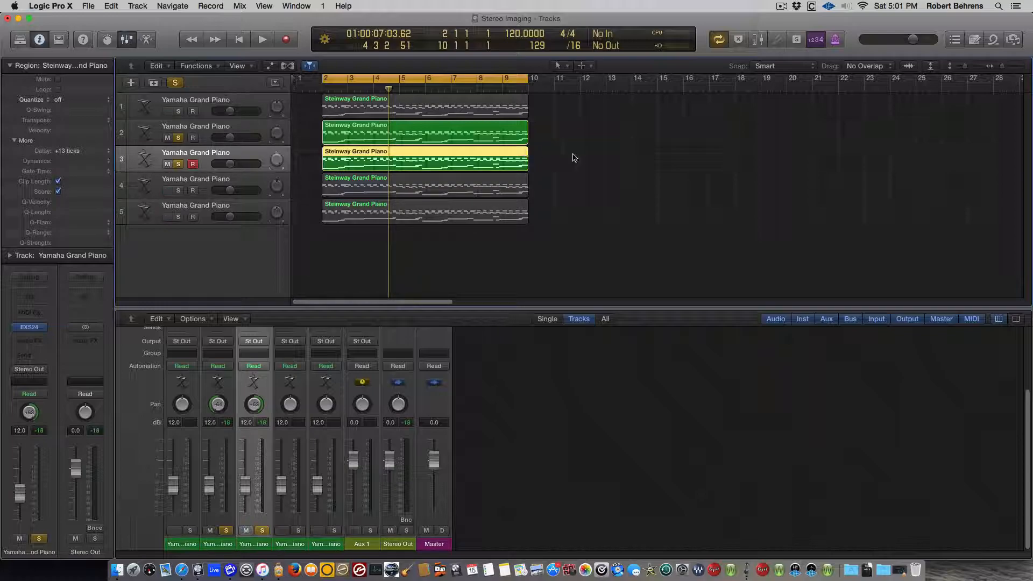
key(space)
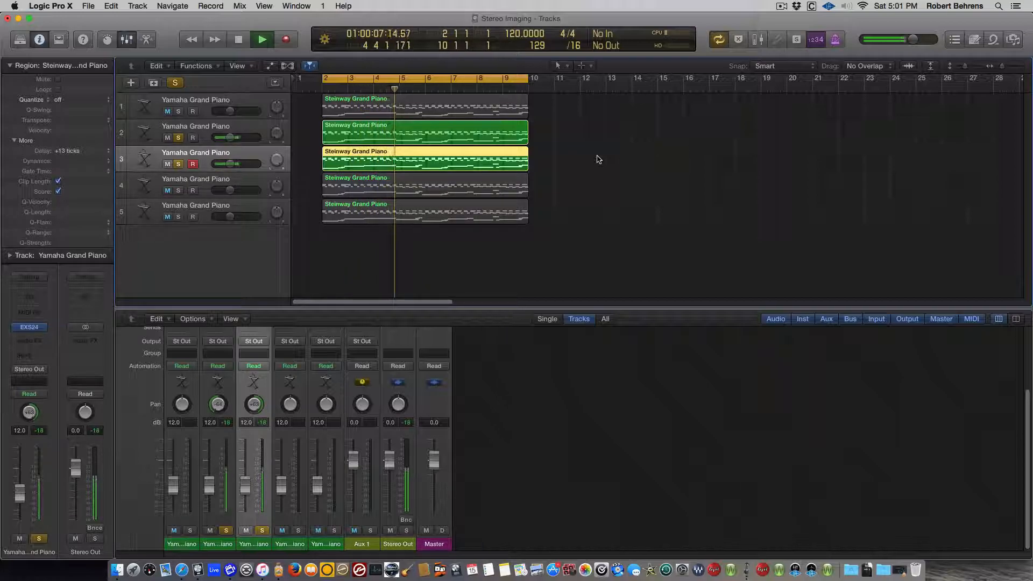
key(space)
click(178, 138)
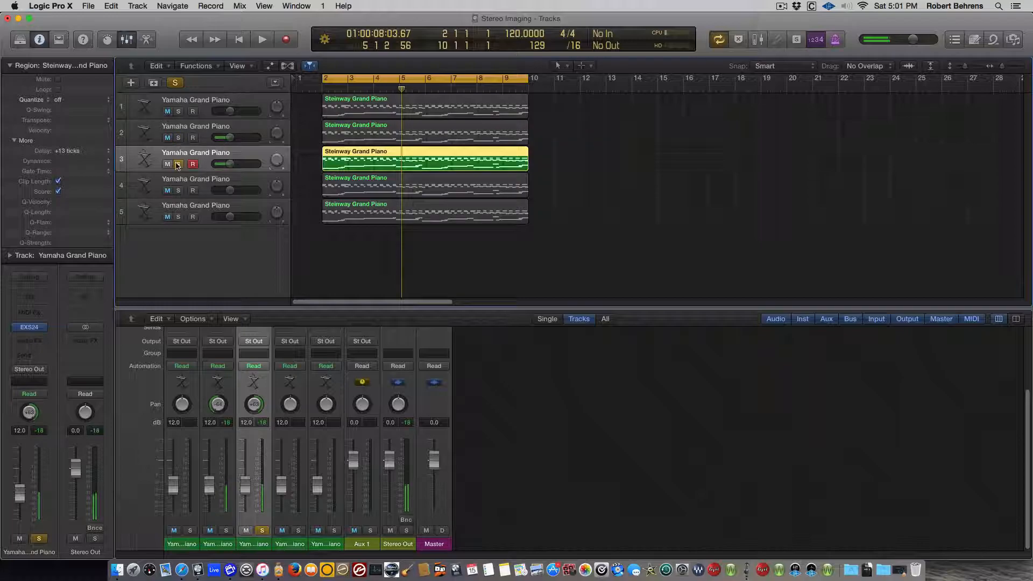
click(178, 165)
Solo the first piano track, insert a Mono->Stereo Chorus on it, and move the plug-in window clear of the tracks
click(258, 104)
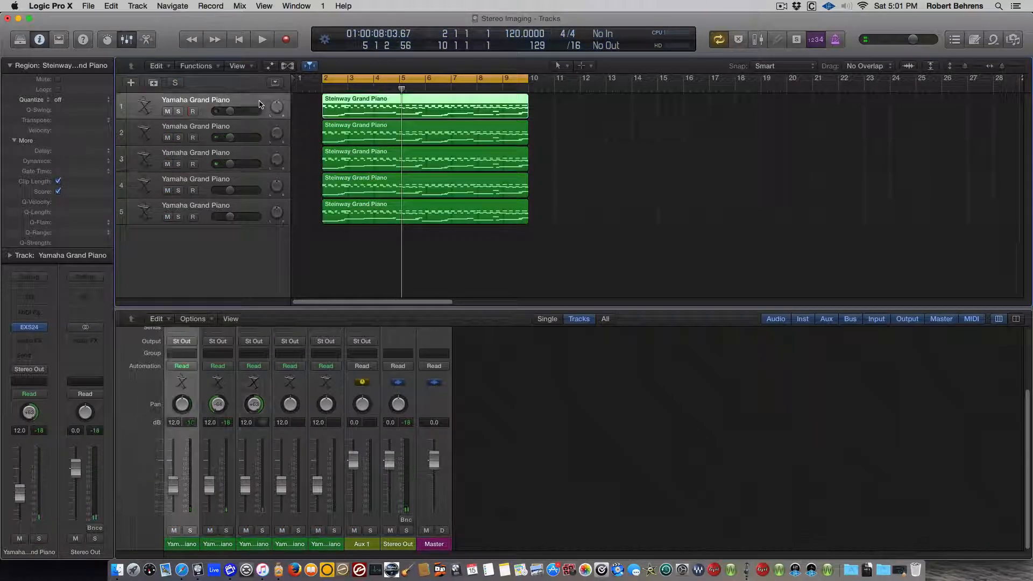
click(178, 113)
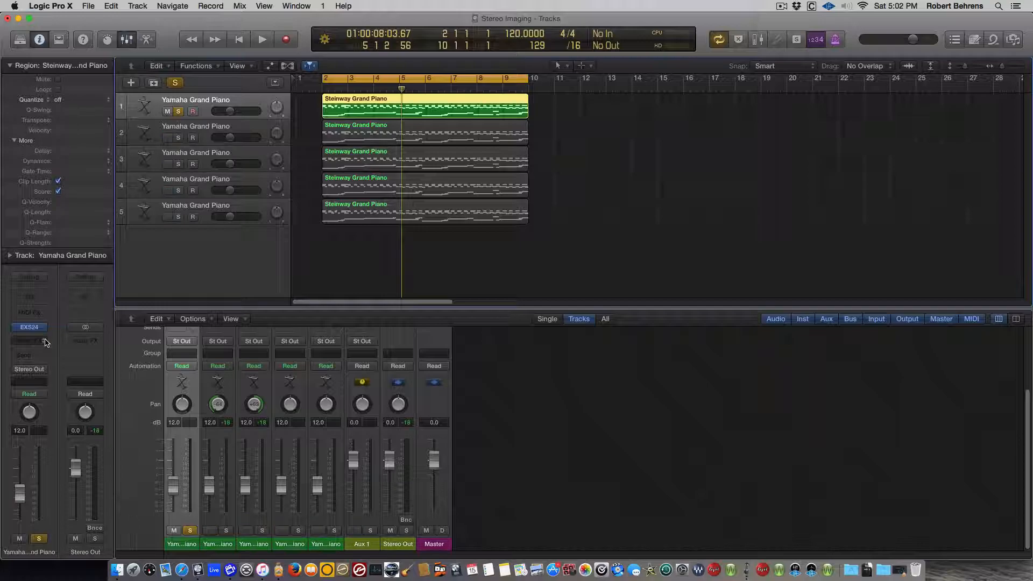
click(45, 342)
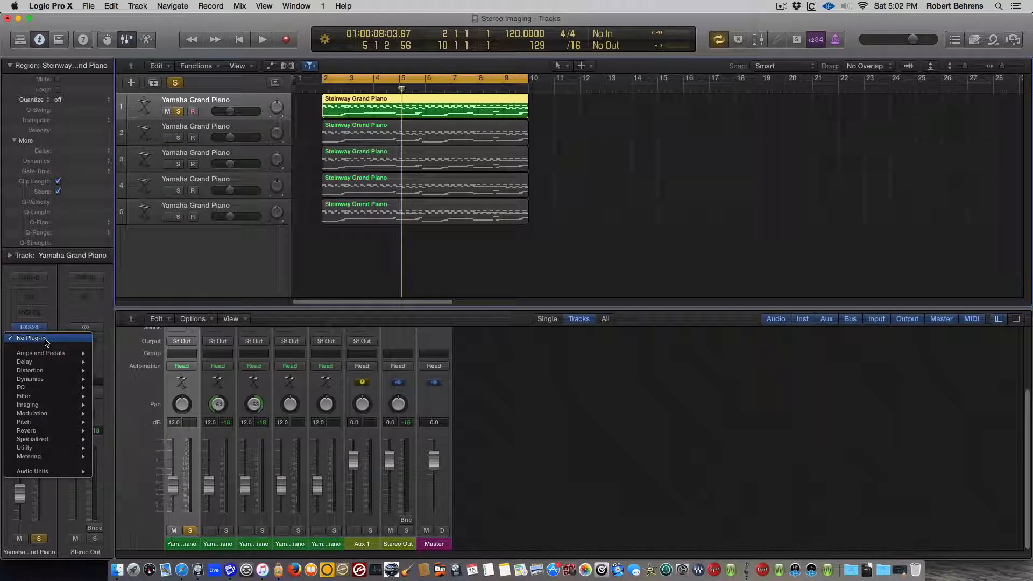
mouse_move(78, 415)
mouse_move(124, 414)
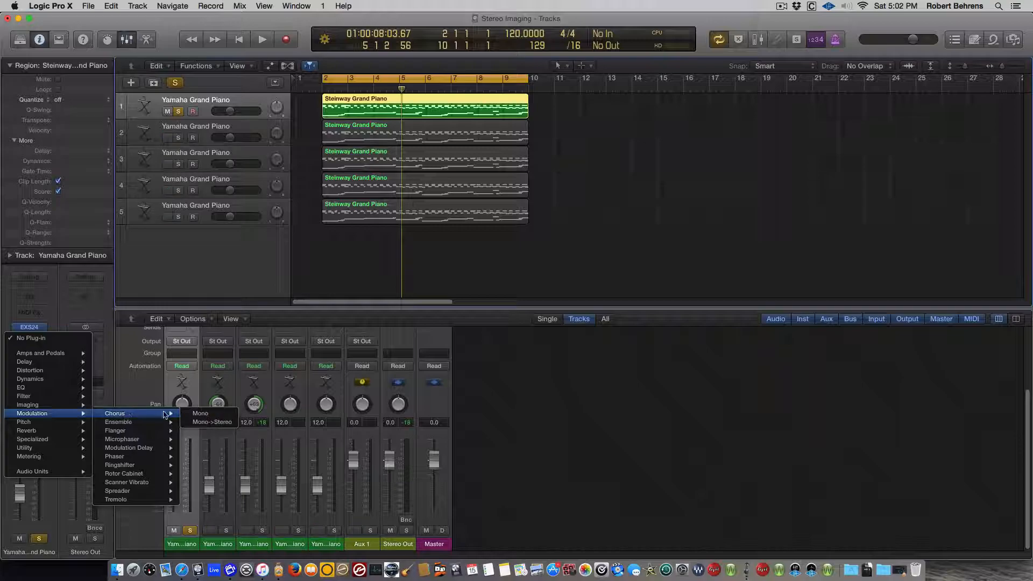
click(210, 422)
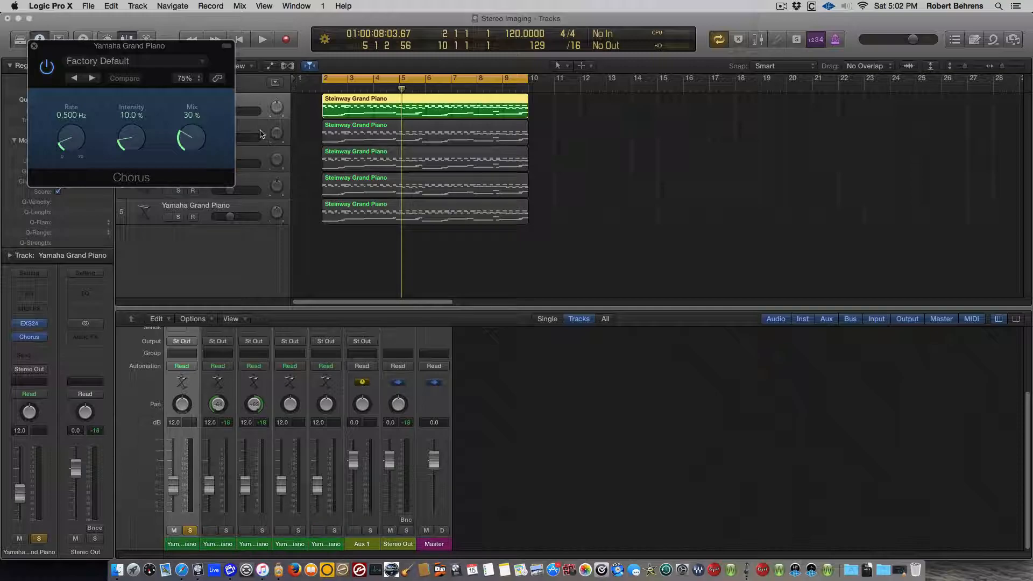
drag(167, 46, 714, 141)
Start playback, set the Chorus mix to 50 %, and raise the first track's level to -2.4 dB
key(space)
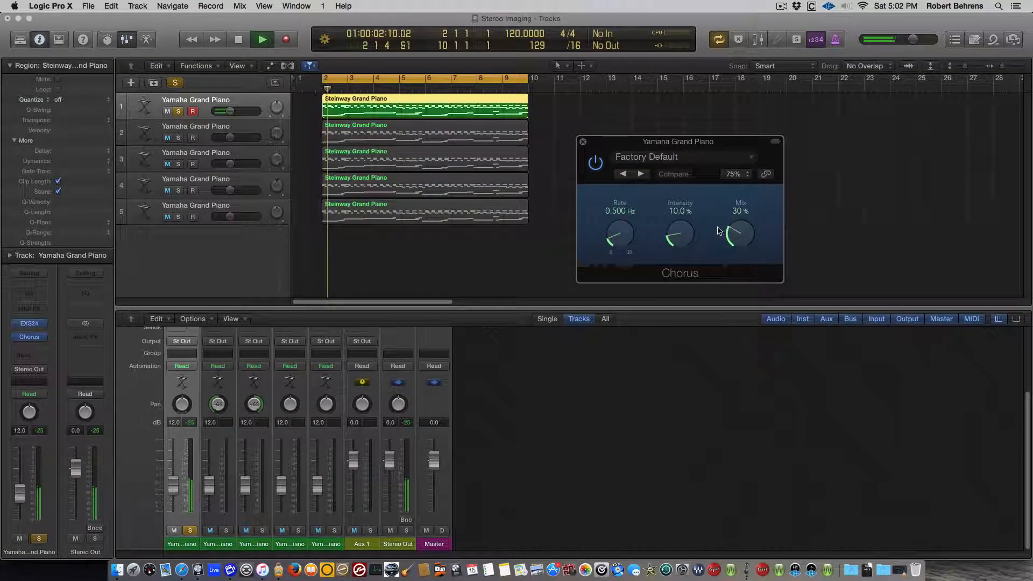
drag(727, 237, 742, 194)
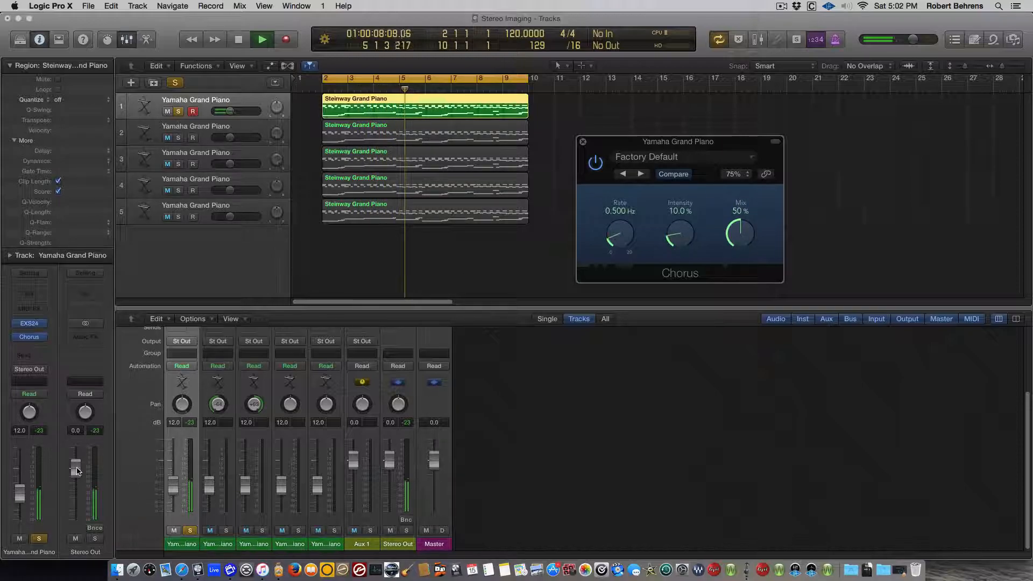
drag(230, 111, 242, 111)
Bypass and re-enable the Chorus for comparison, and set its intensity to 17 %
click(593, 168)
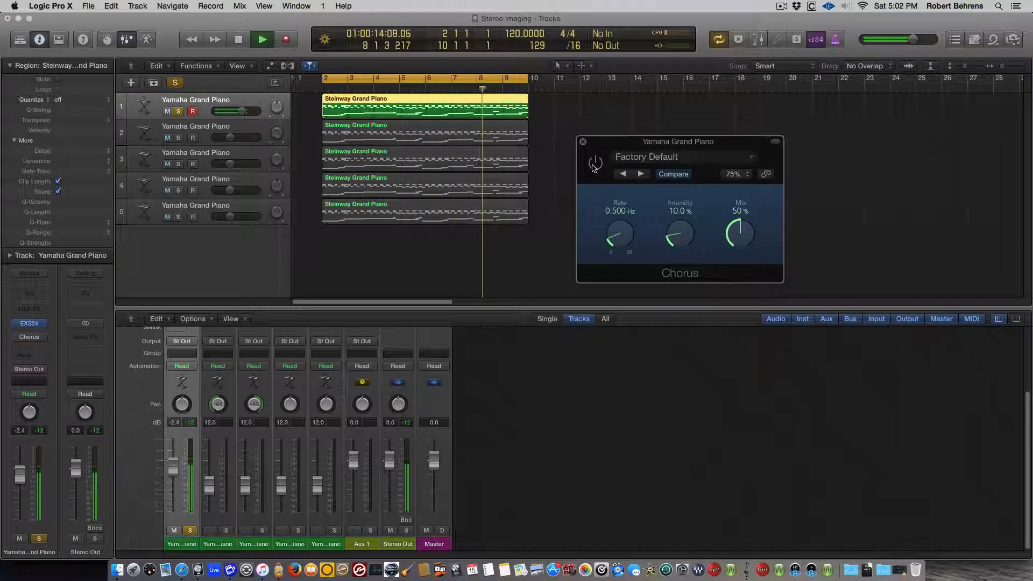
click(594, 164)
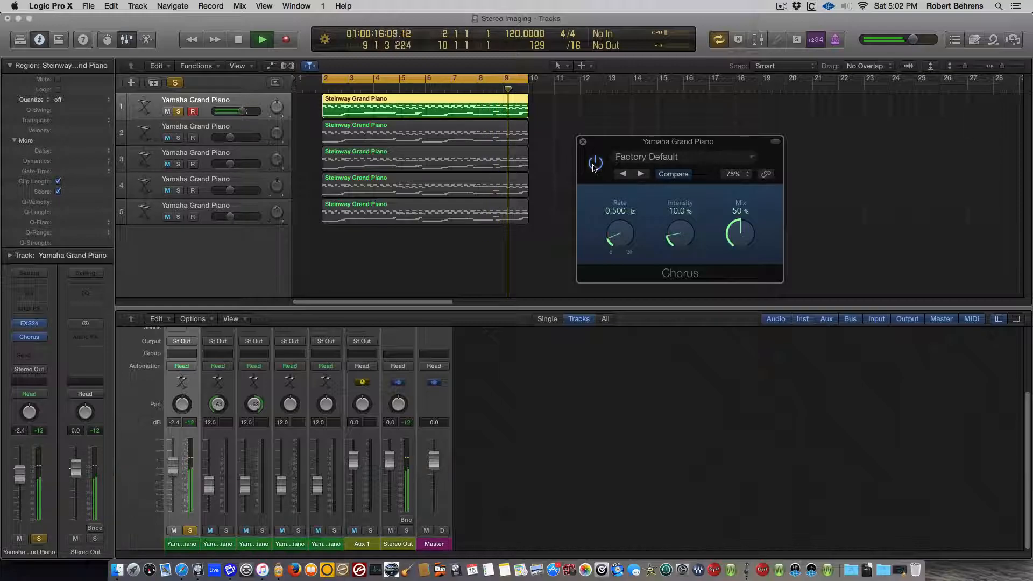
drag(668, 243, 682, 216)
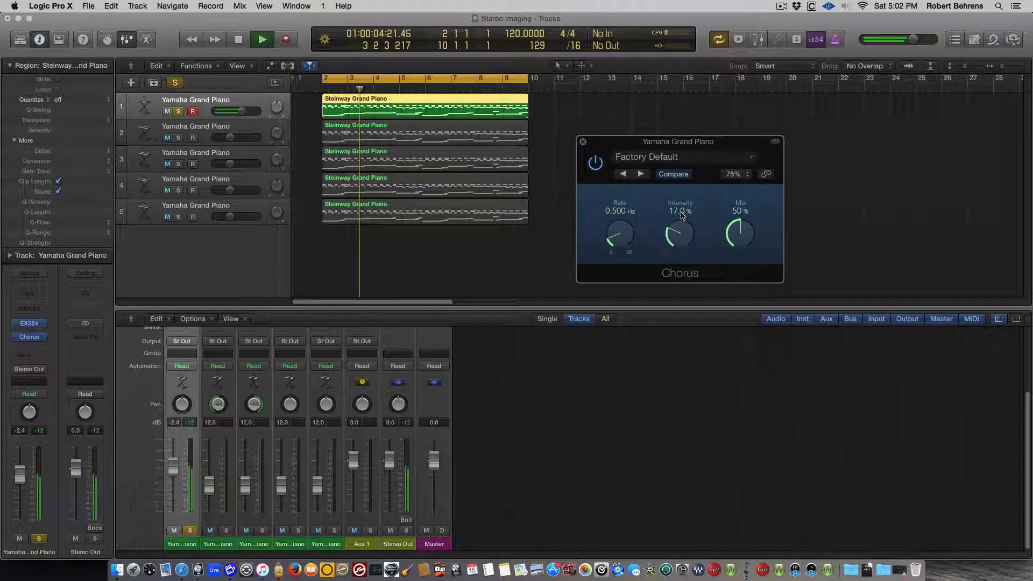
Unsolo the first track, stop playback, and bring its level down to -12 dB to match the other piano tracks
click(179, 112)
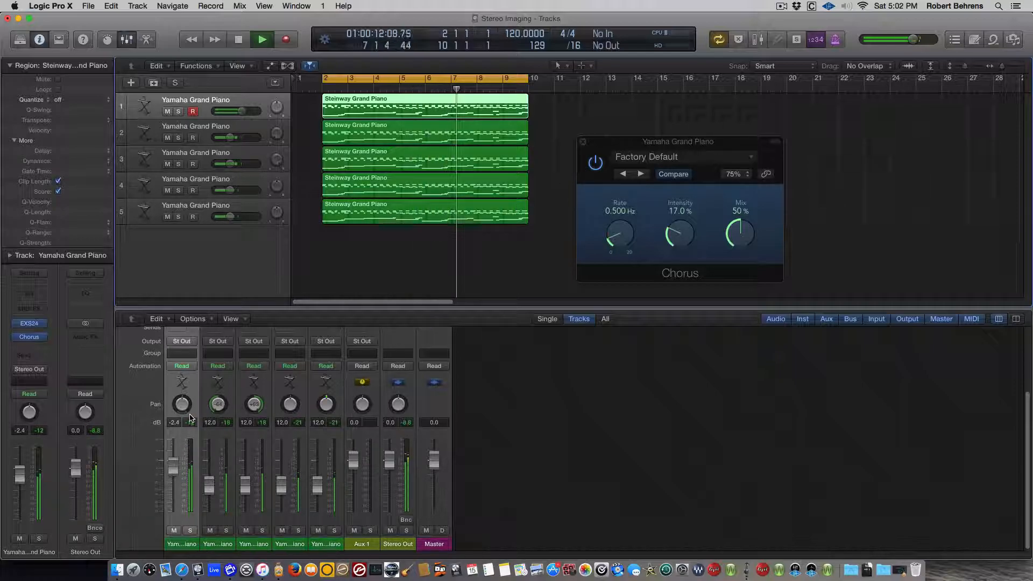
alt+click(176, 468)
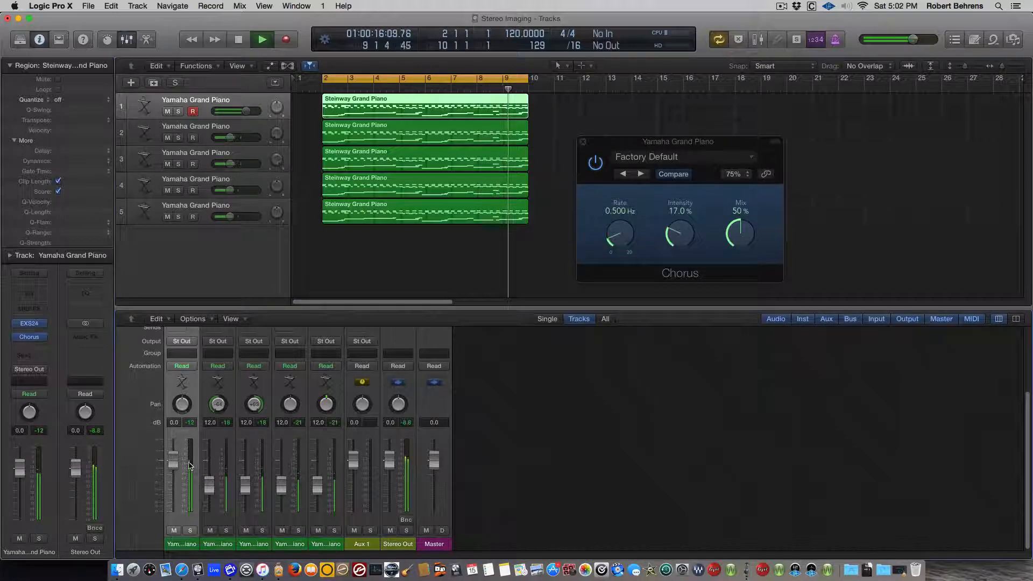
key(space)
drag(173, 459, 173, 482)
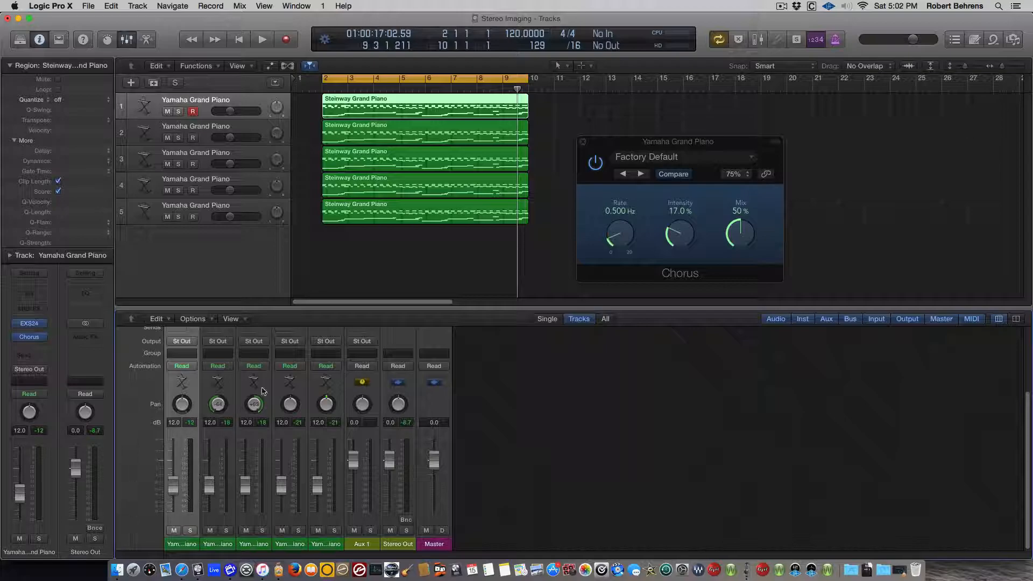
Solo the first three piano tracks, play them together, and unsolo them
key(space)
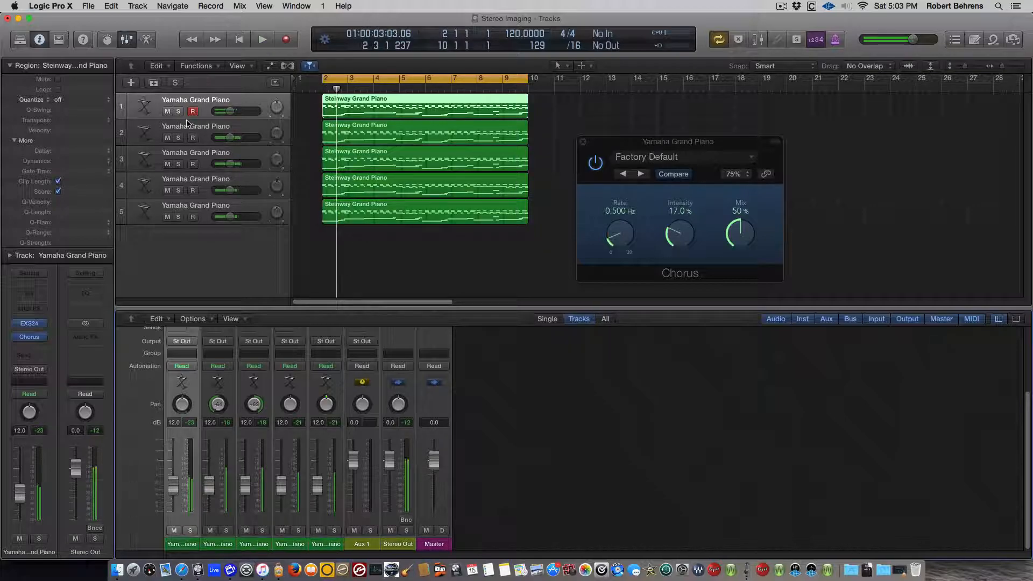
click(178, 111)
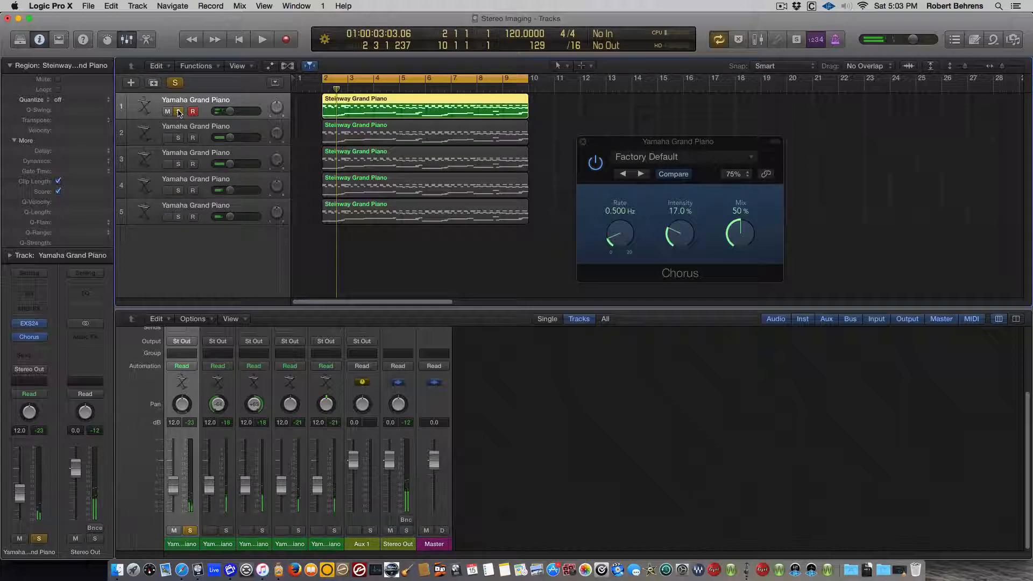
click(178, 138)
click(180, 164)
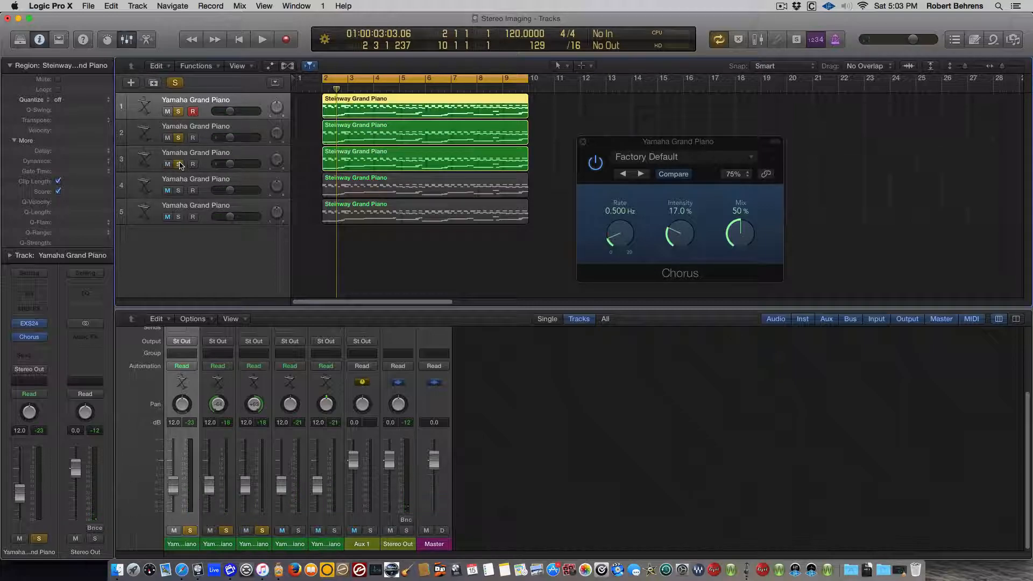
key(space)
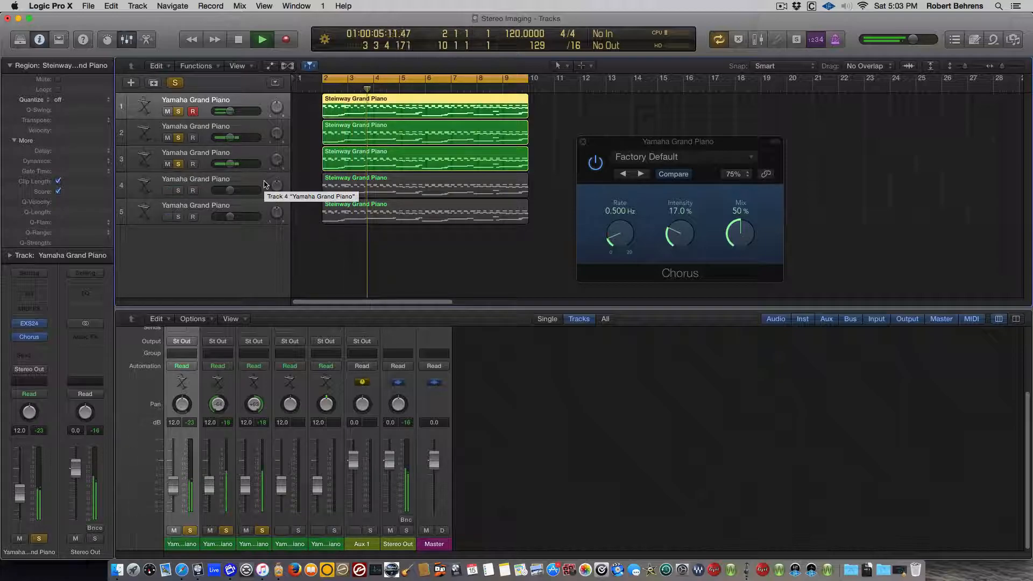
key(space)
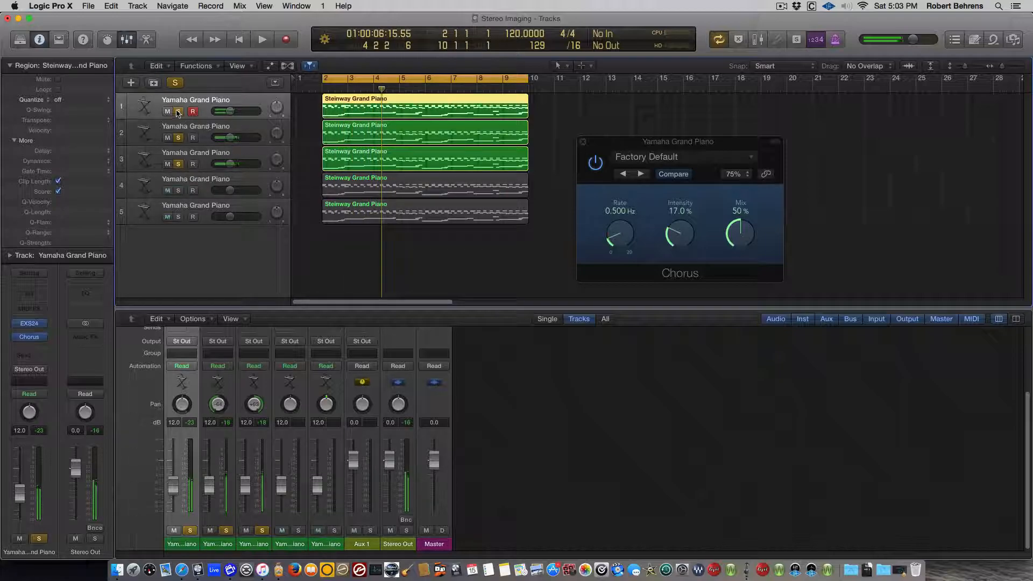
click(178, 112)
click(178, 138)
click(178, 164)
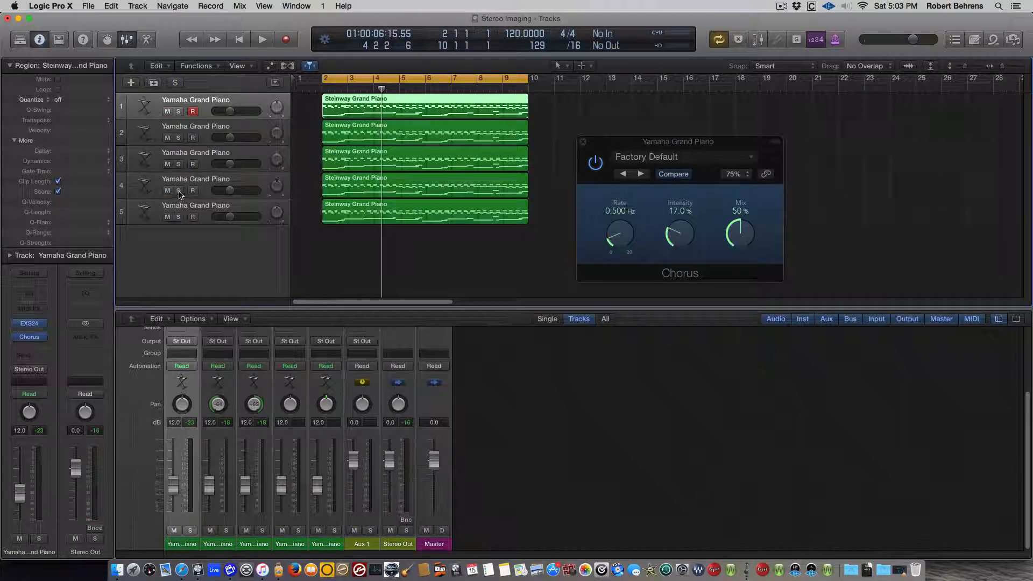
Insert a Stereo Delay on the fourth piano track
click(226, 183)
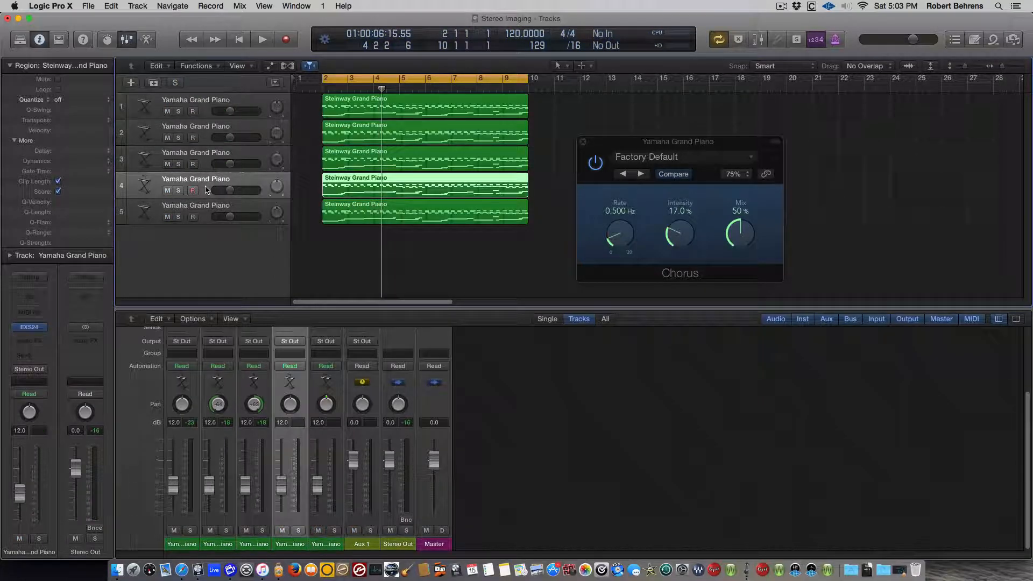
click(44, 341)
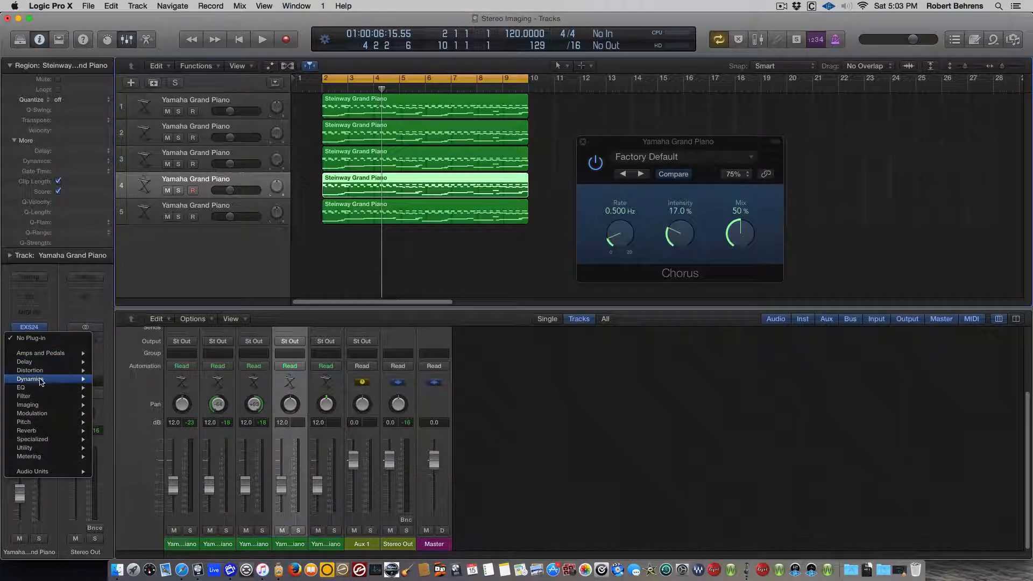
mouse_move(49, 361)
mouse_move(132, 387)
click(199, 397)
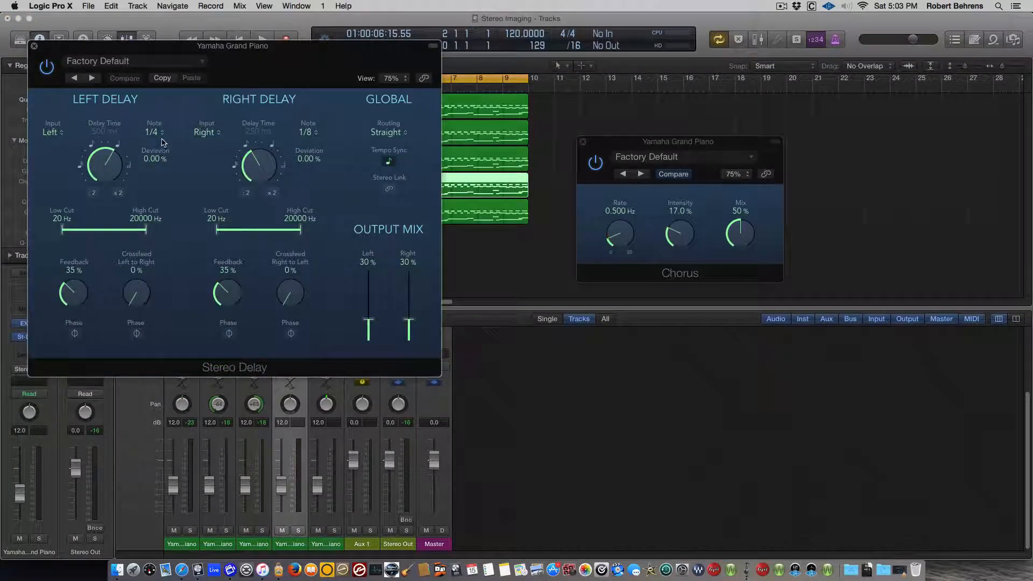
Enable Stereo Link on the Stereo Delay, set both delay notes to 1/16 dotted, and choose Ping Pong L routing
click(317, 134)
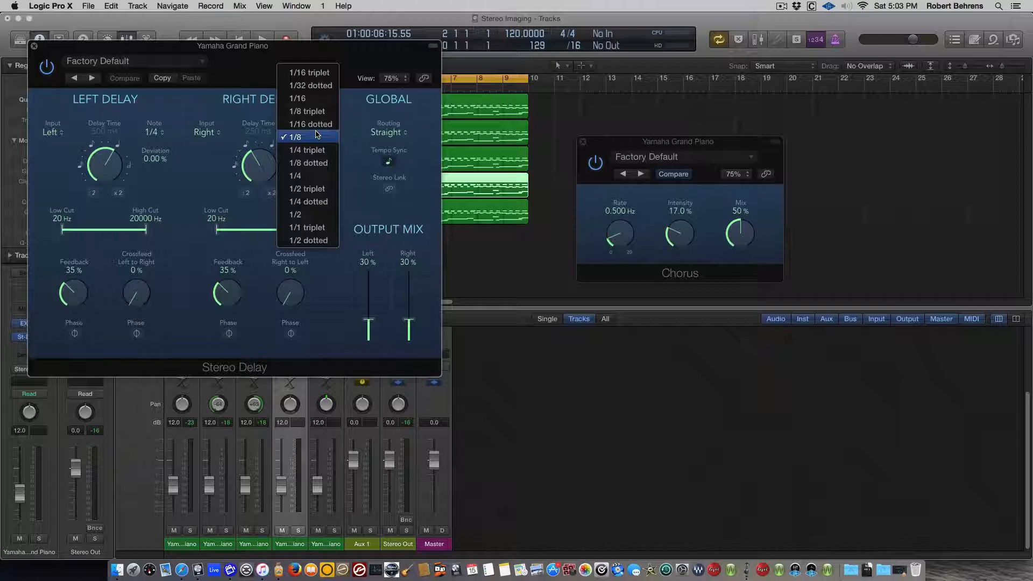
click(311, 176)
click(390, 191)
click(164, 134)
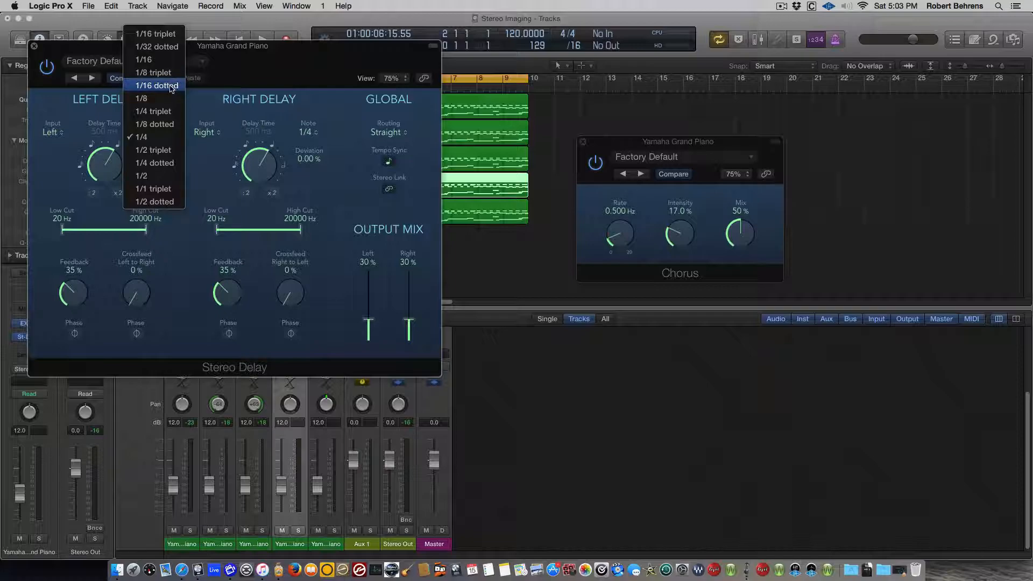
click(171, 86)
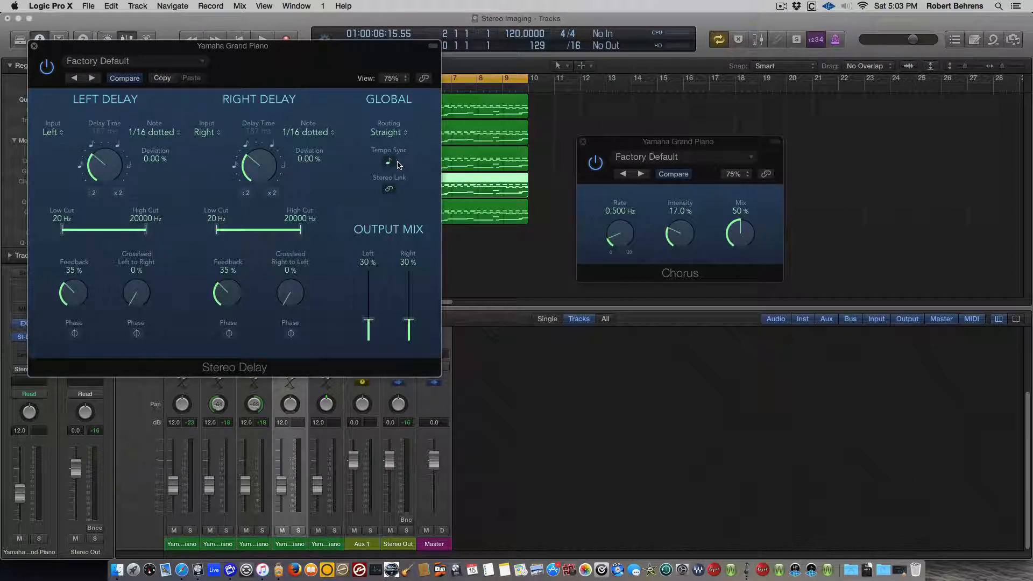
click(406, 138)
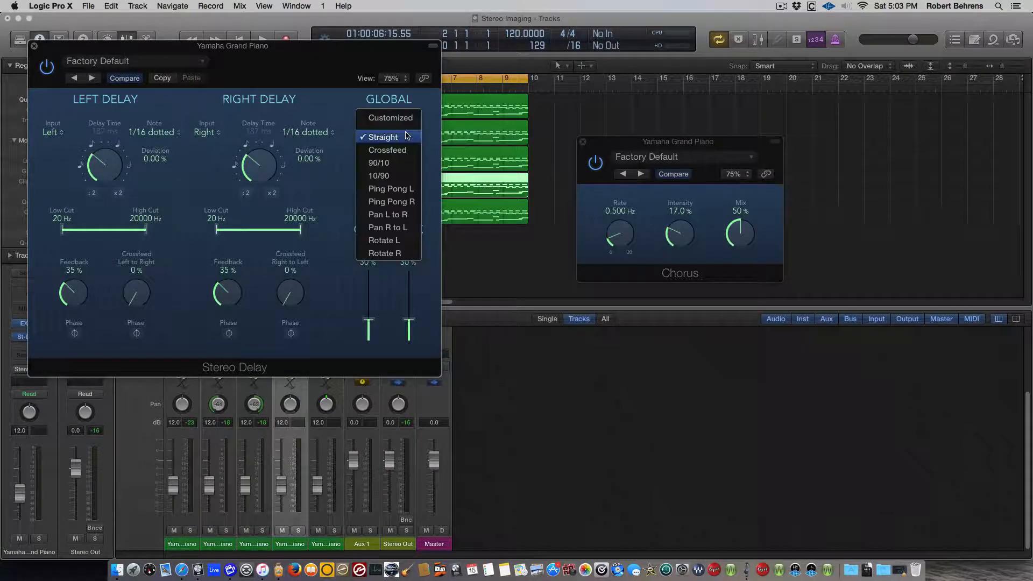
click(391, 189)
Move the Stereo Delay window clear of the track headers, and audition the fourth track in solo
drag(158, 46, 639, 156)
click(178, 191)
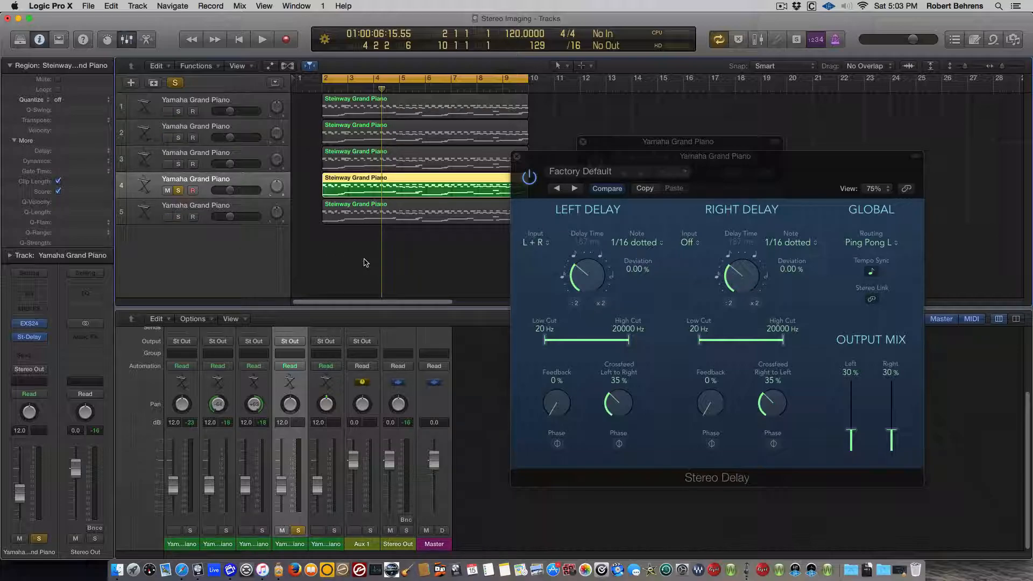
key(space)
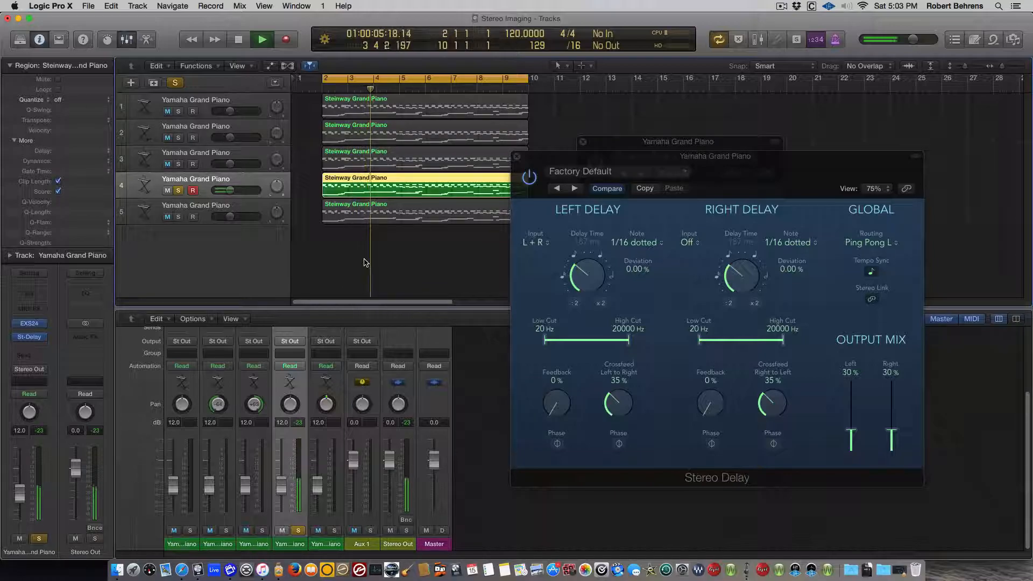
key(space)
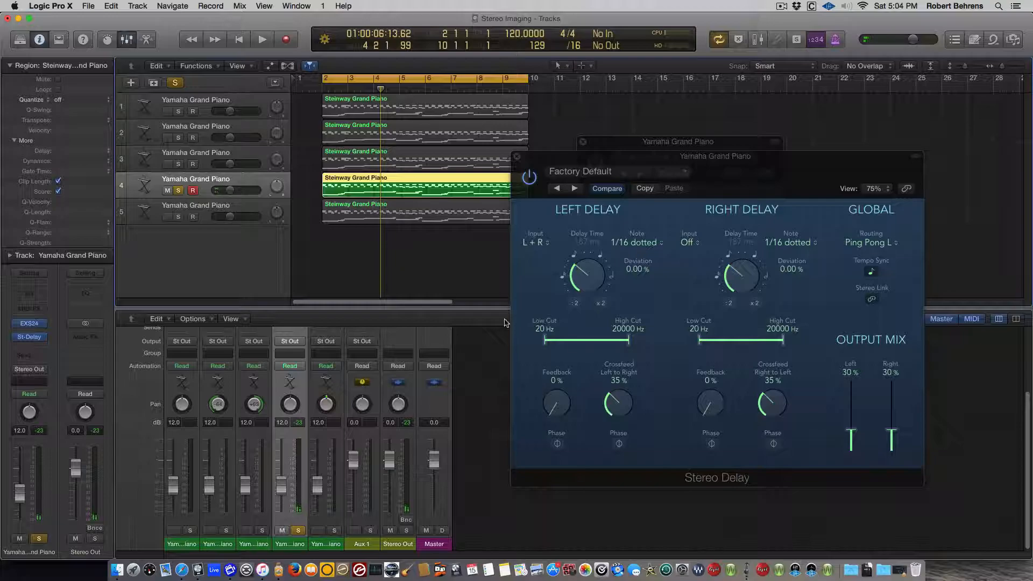
Filter the linked delays with a 340 Hz low cut and 3100 Hz high cut, and set the output mix to 21 %, auditioning the changes
drag(546, 340, 579, 345)
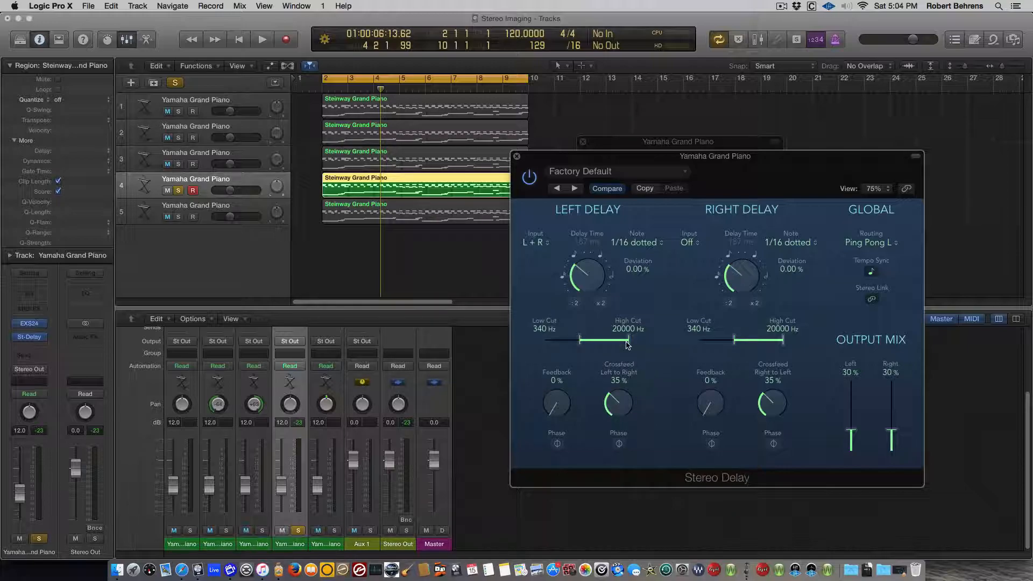
drag(629, 346, 615, 348)
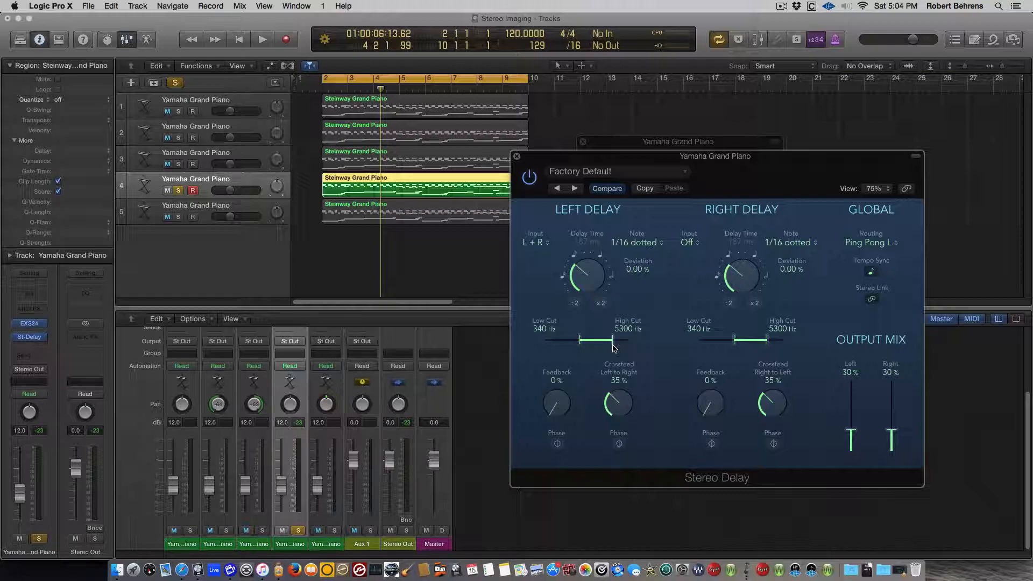
drag(613, 348, 609, 349)
key(space)
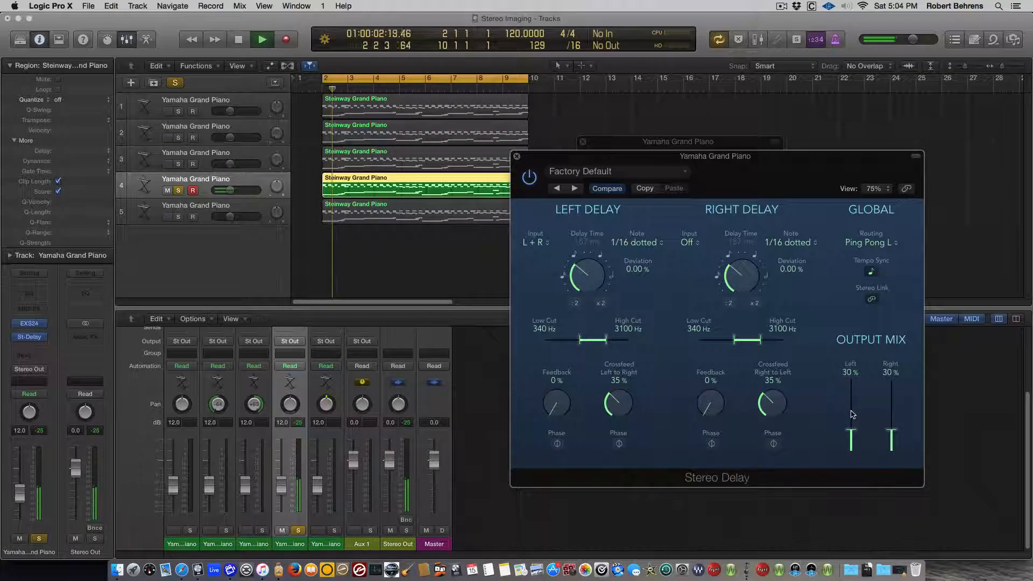
key(space)
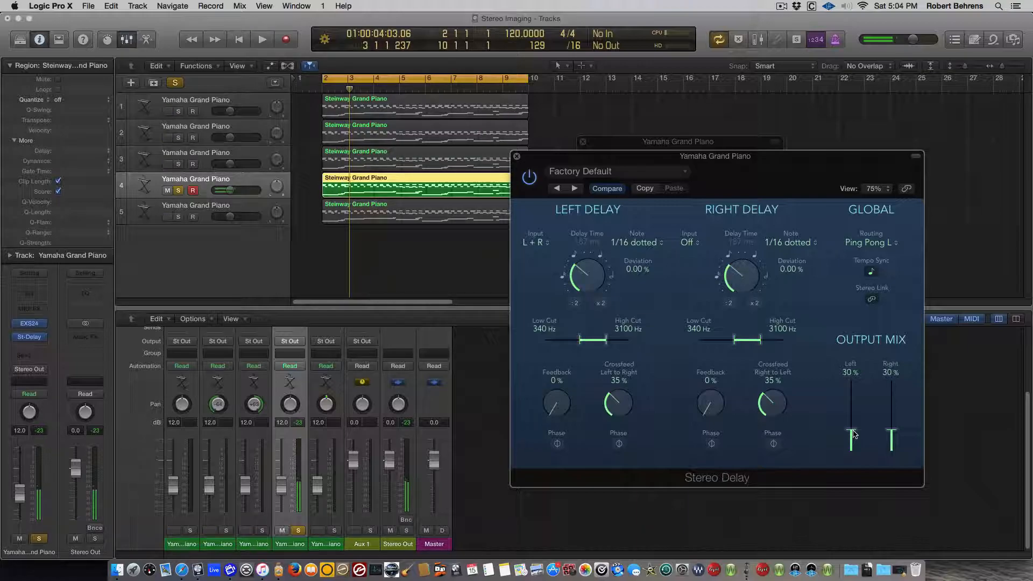
drag(854, 434, 855, 440)
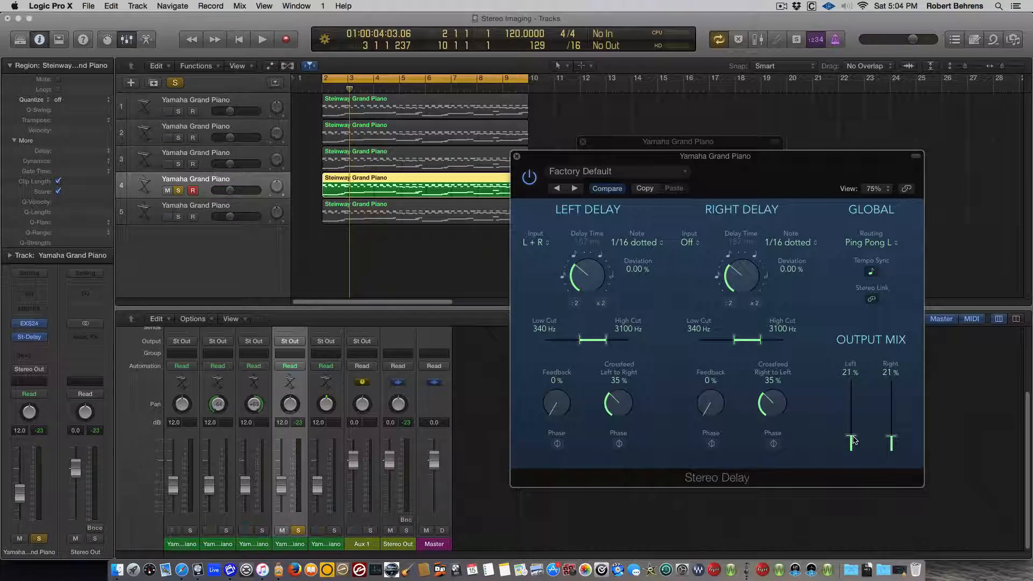
key(space)
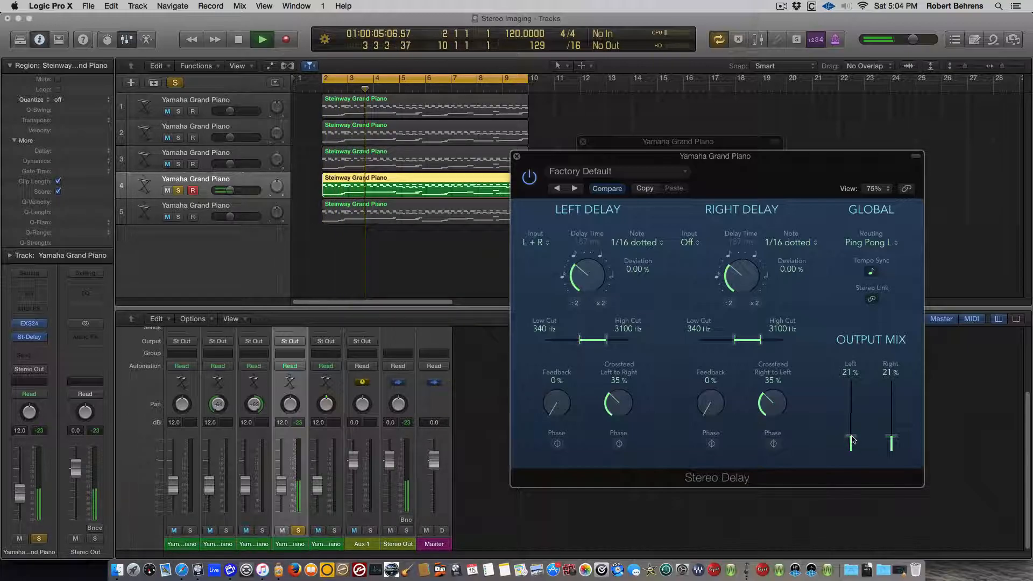
key(space)
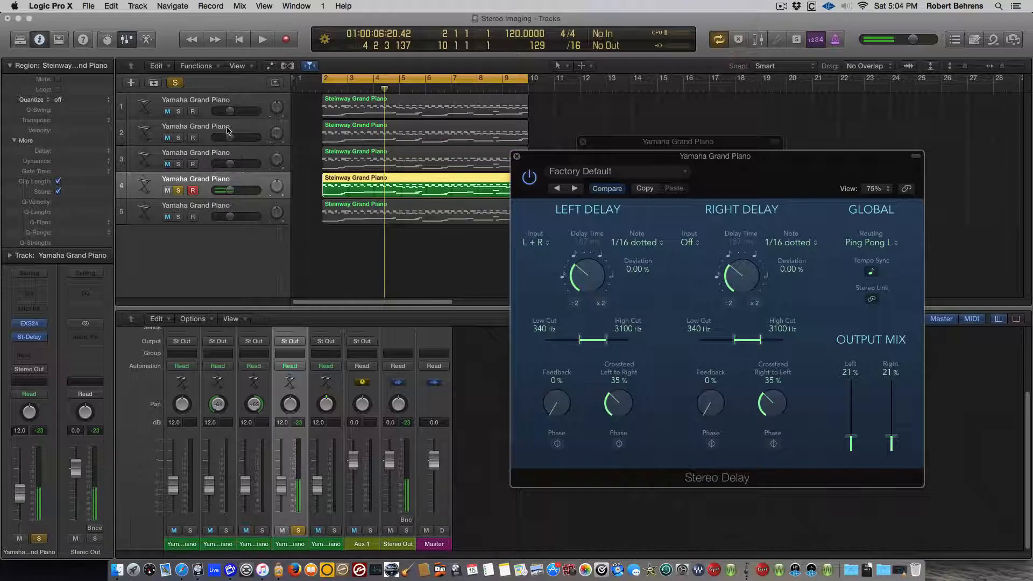
Clear the solos, play the first track alone, and add the second, third and fourth tracks to the solo one by one
click(178, 111)
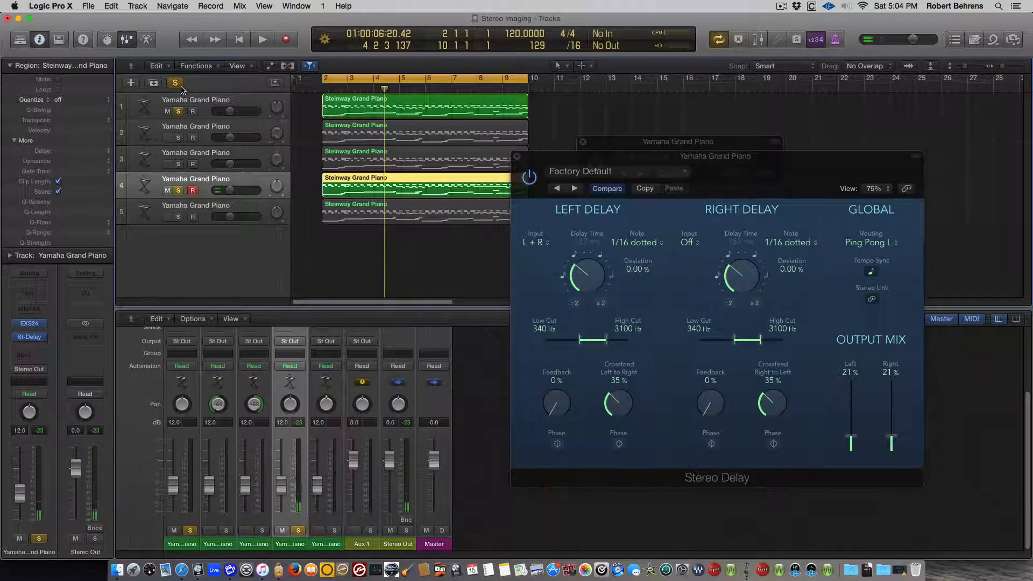
click(175, 83)
click(179, 112)
key(space)
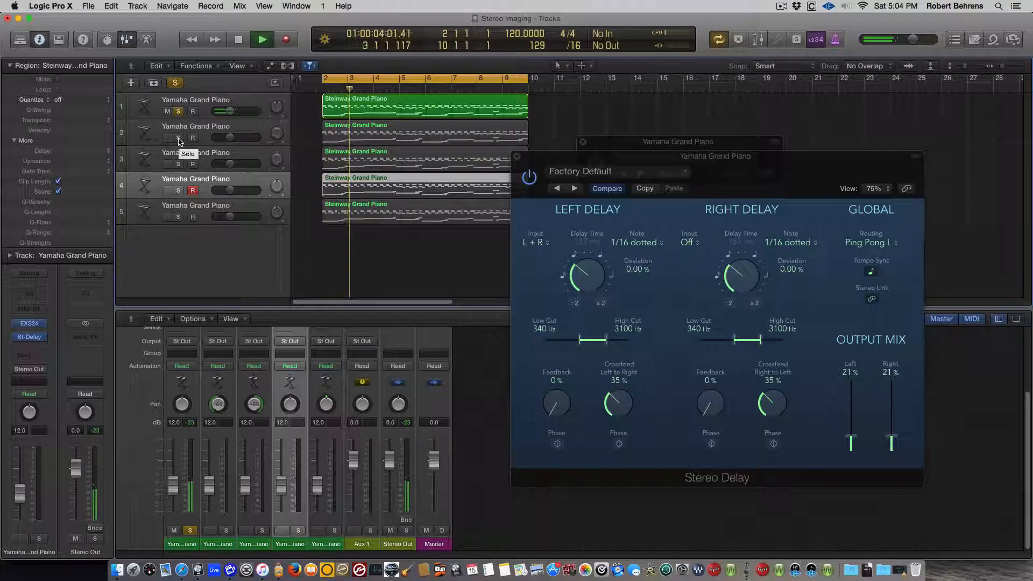
click(178, 138)
click(178, 164)
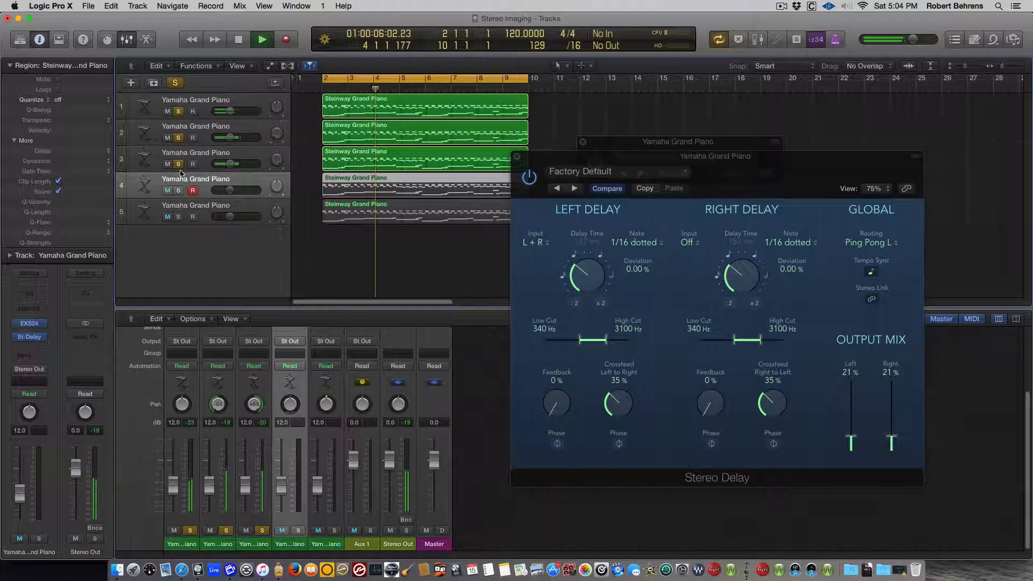
click(178, 191)
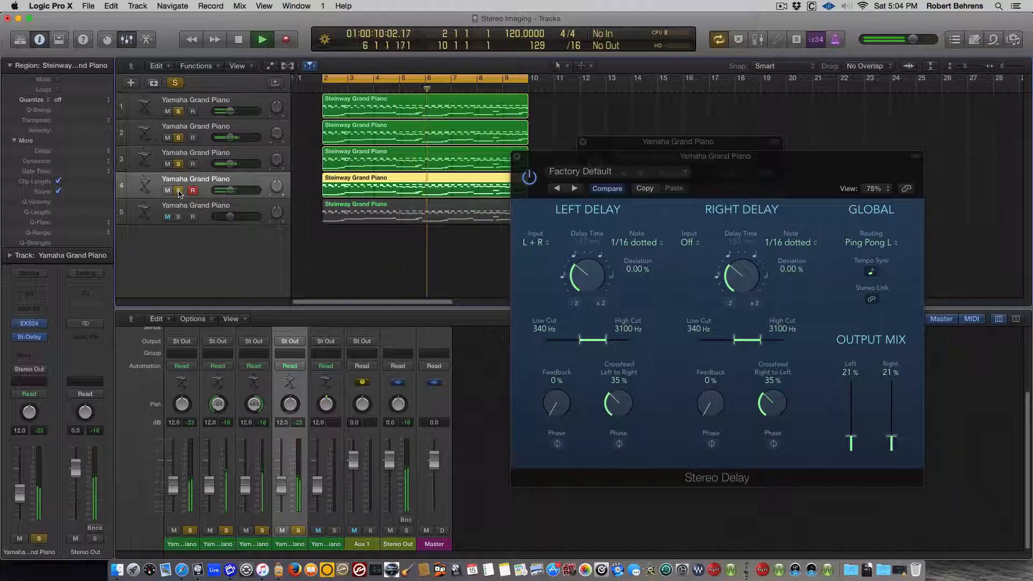
Raise the Stereo Delay's output mix to 24 % on both sides, stop playback, and clear all solos
click(855, 440)
drag(854, 440, 855, 438)
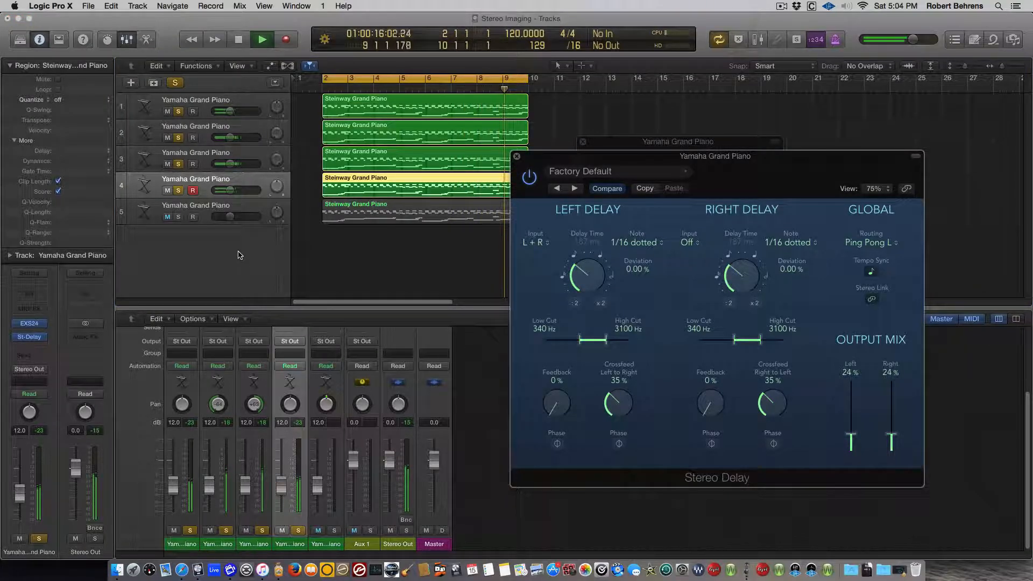
key(space)
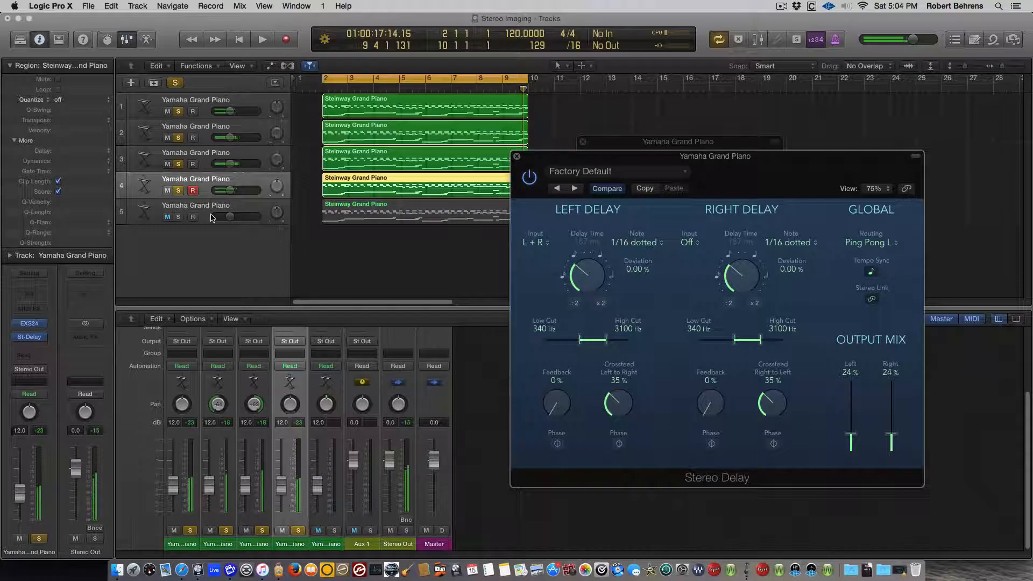
click(176, 83)
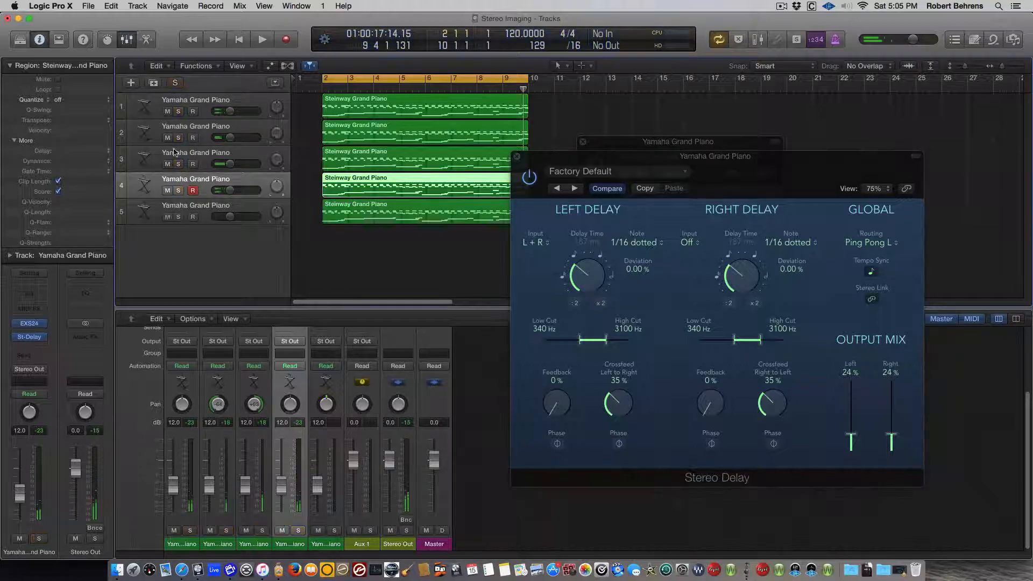
Solo and select the fifth piano track, and add a send to Bus 1 (Aux 1)
click(178, 217)
click(234, 206)
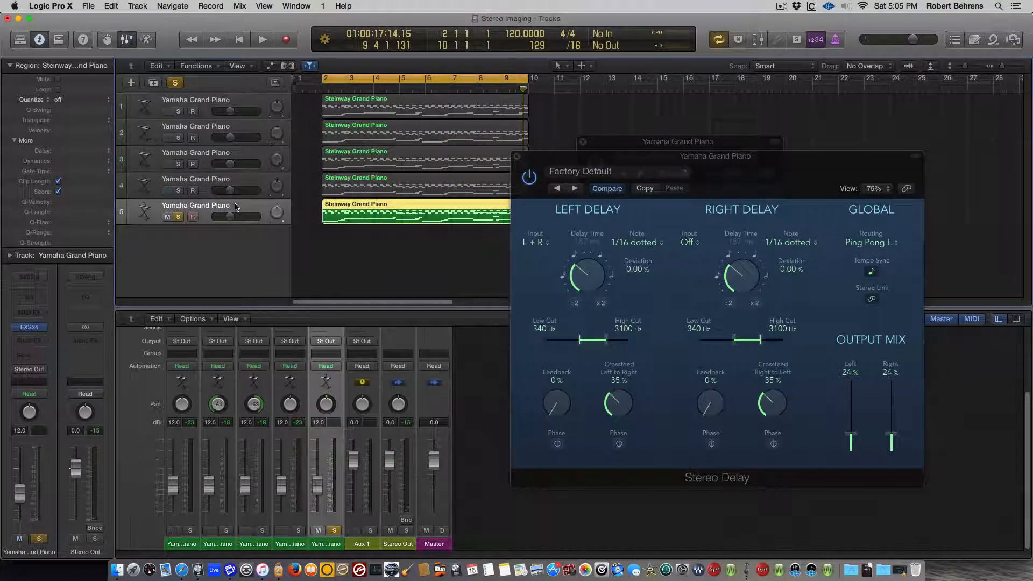
click(33, 358)
mouse_move(29, 402)
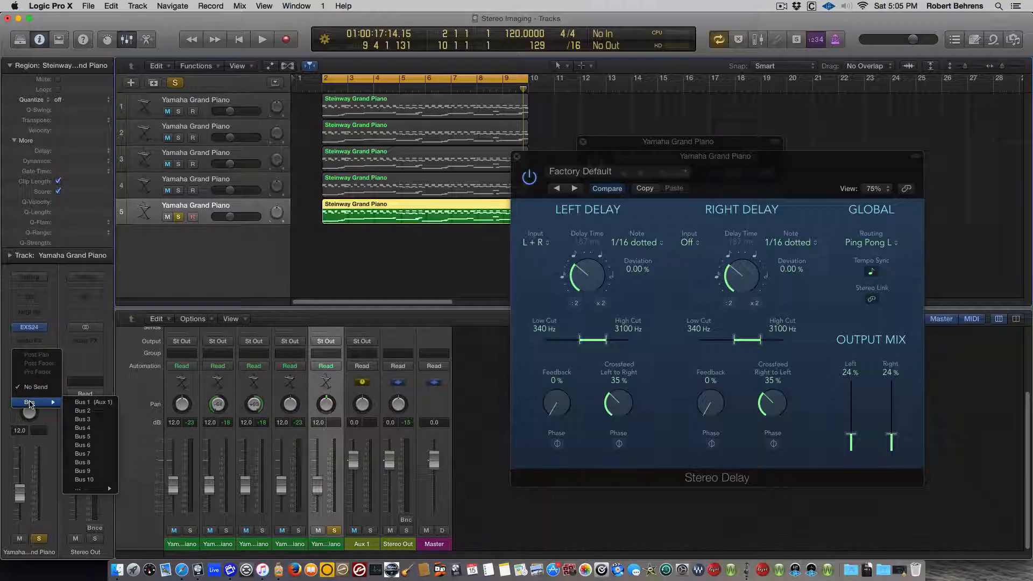
click(84, 404)
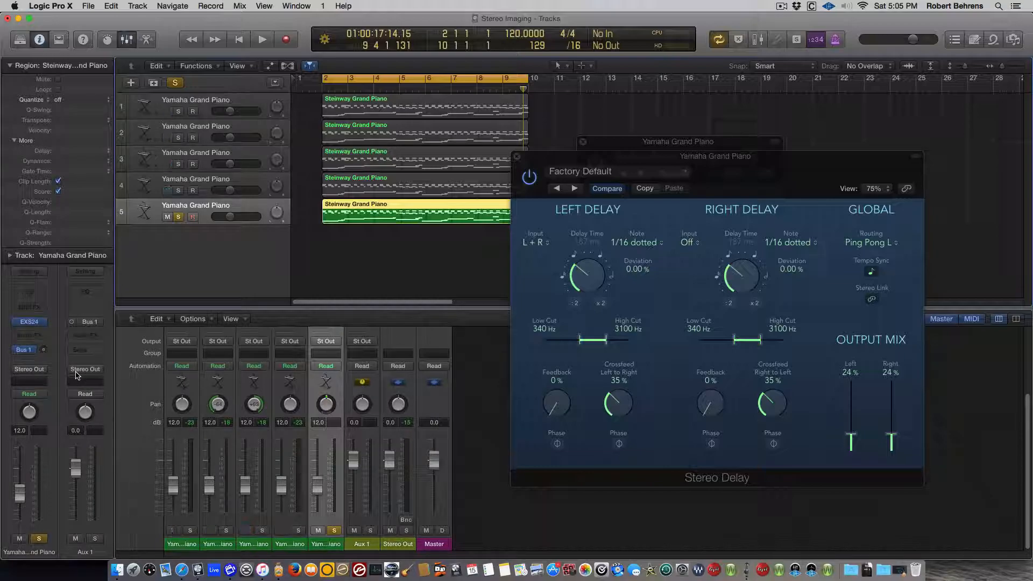
Insert a mono-to-stereo PlatinumVerb on Aux 1 and move its window over the Stereo Delay
click(85, 334)
mouse_move(93, 428)
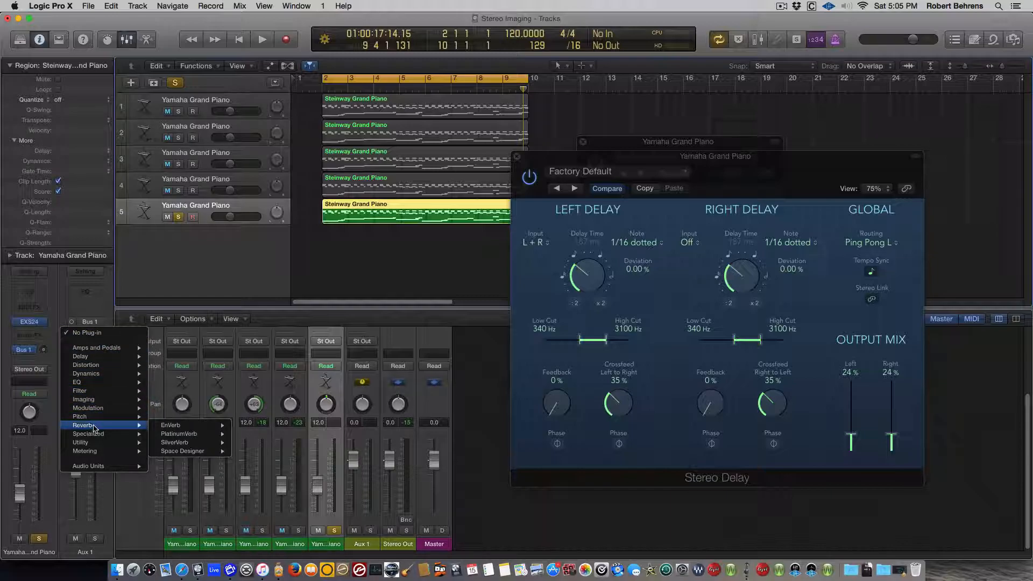
mouse_move(183, 433)
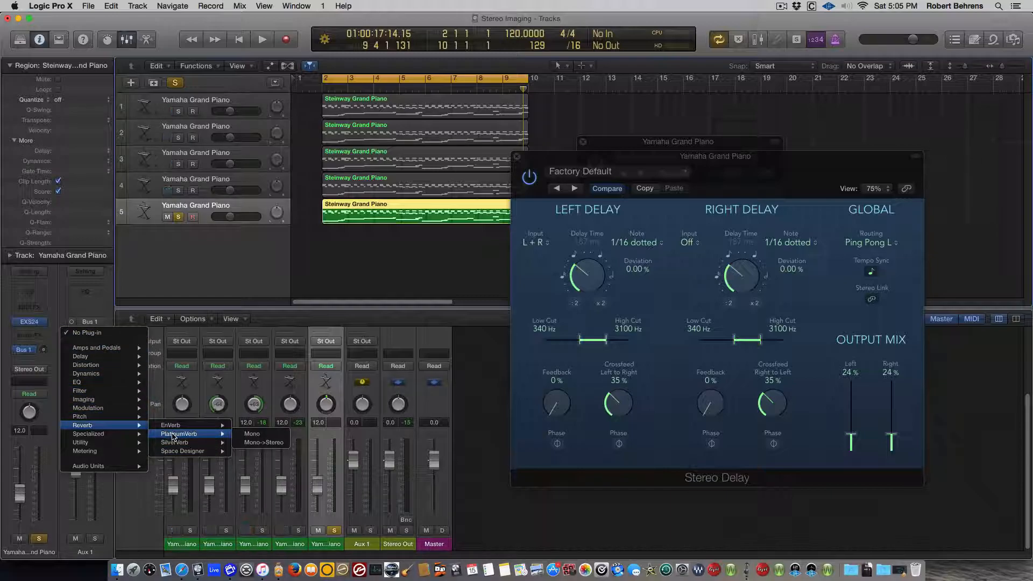
click(252, 443)
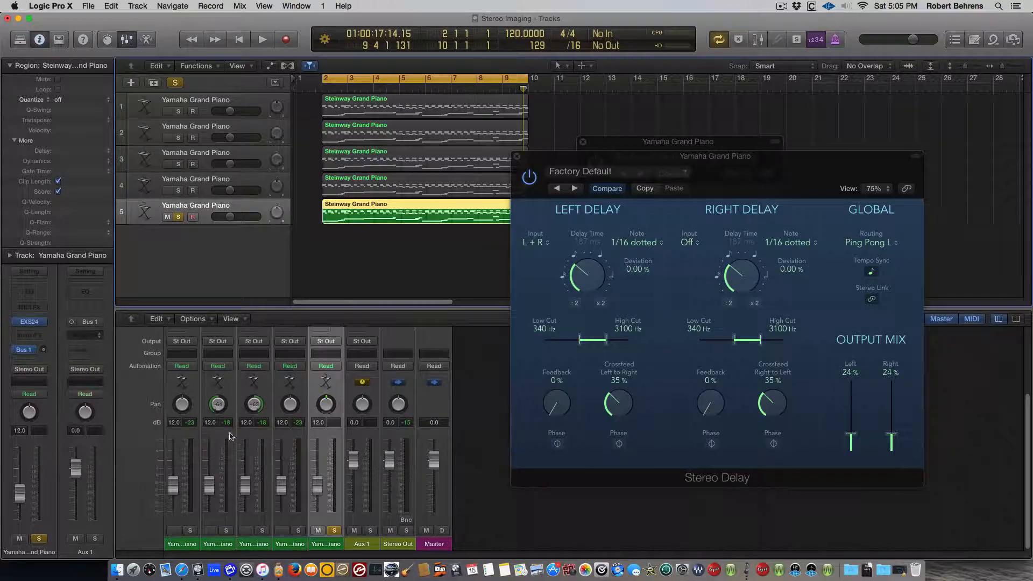
drag(126, 47, 633, 202)
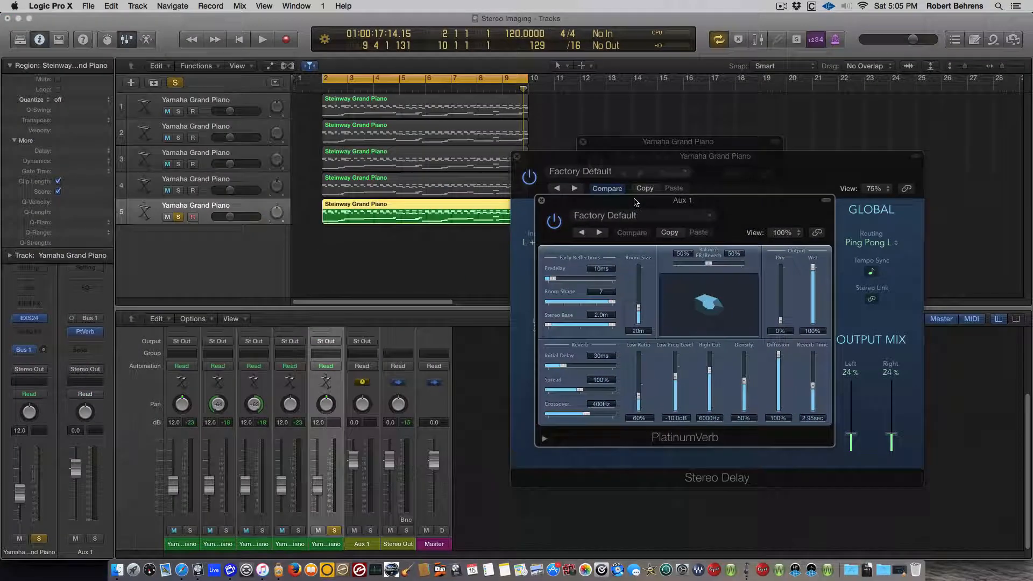
Play the soloed fifth piano track and raise its Bus 1 send to 0.0 dB, stopping playback when done
key(space)
key(space)
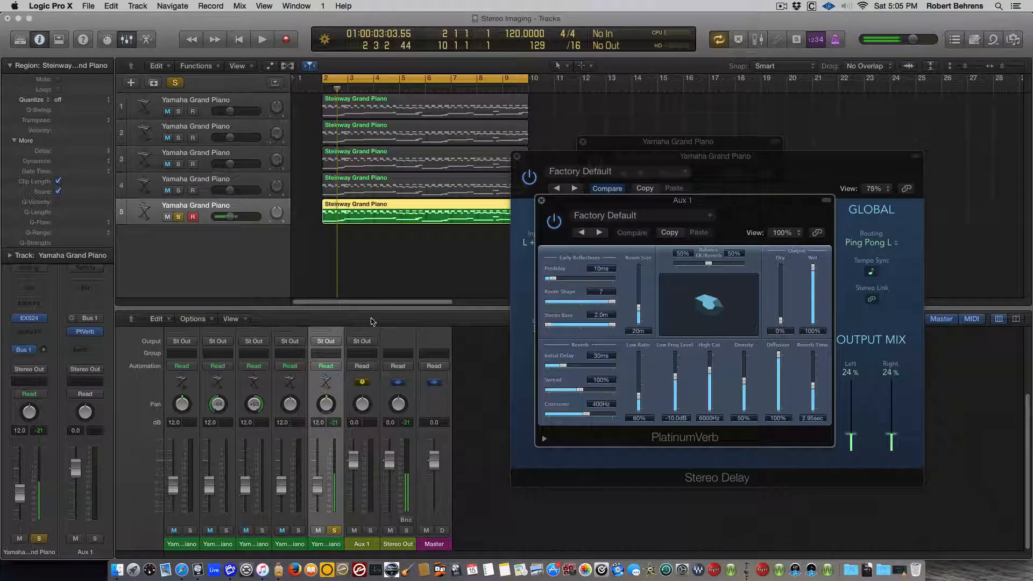
key(space)
drag(43, 350, 64, 263)
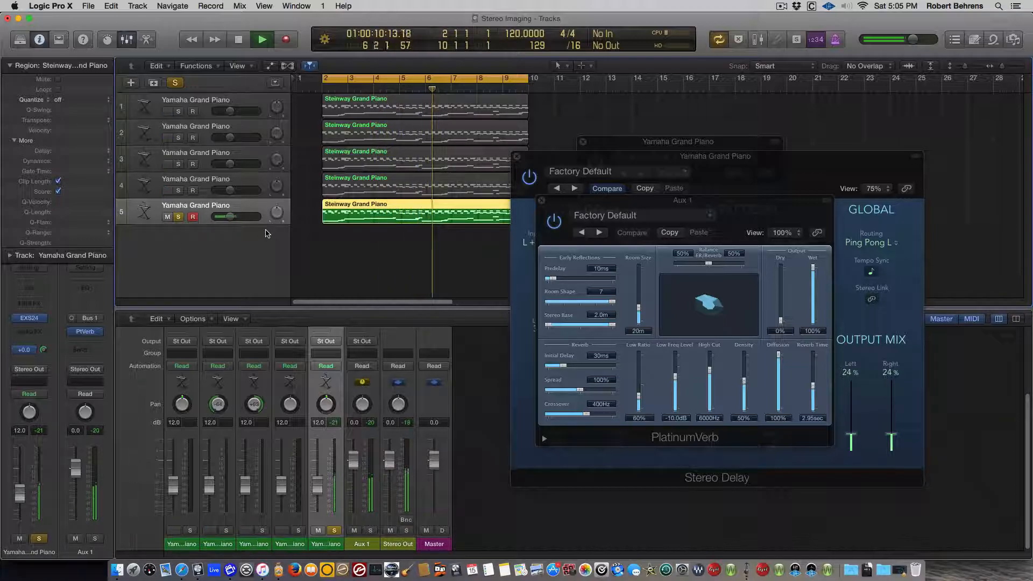
key(space)
Clear all solos and audition the five piano tracks together, reviewing the effects and sends on their channel strips
drag(178, 112, 176, 214)
click(176, 82)
key(space)
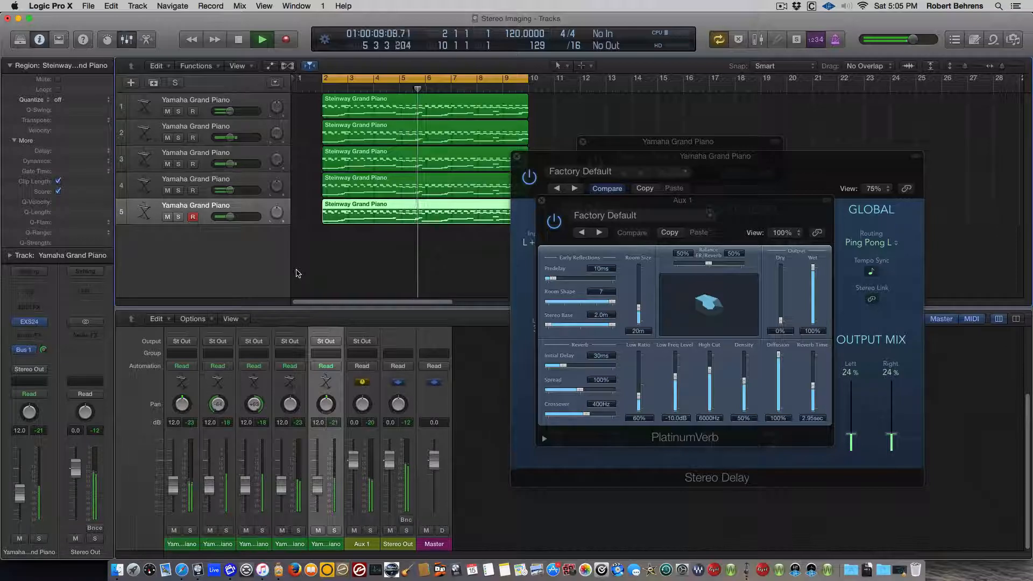
key(space)
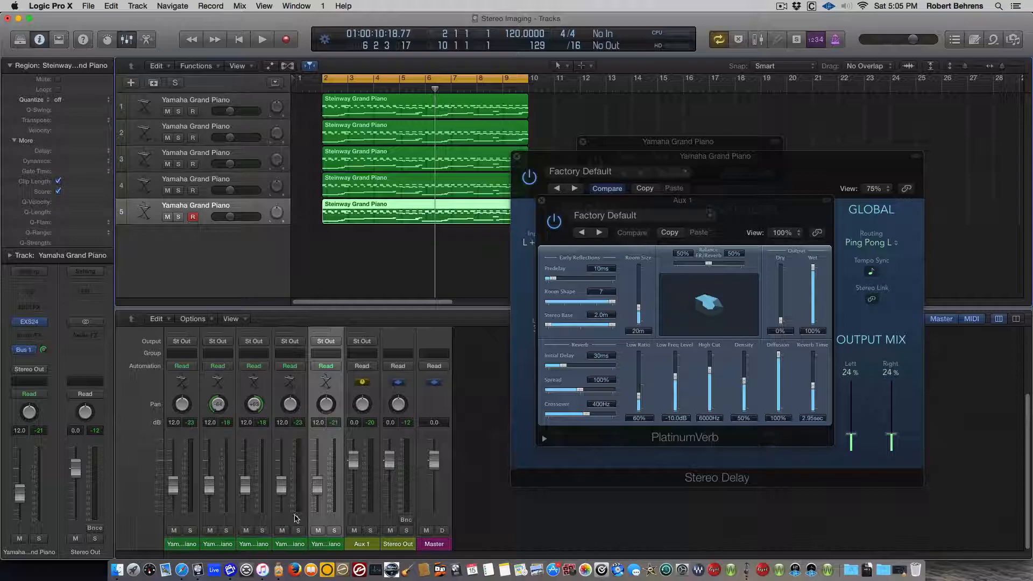
key(space)
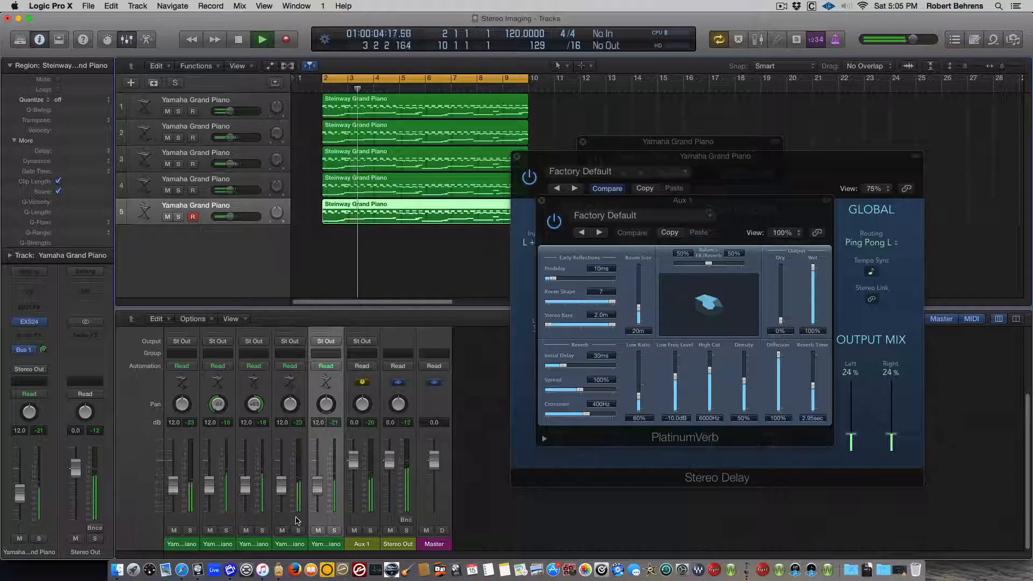
key(space)
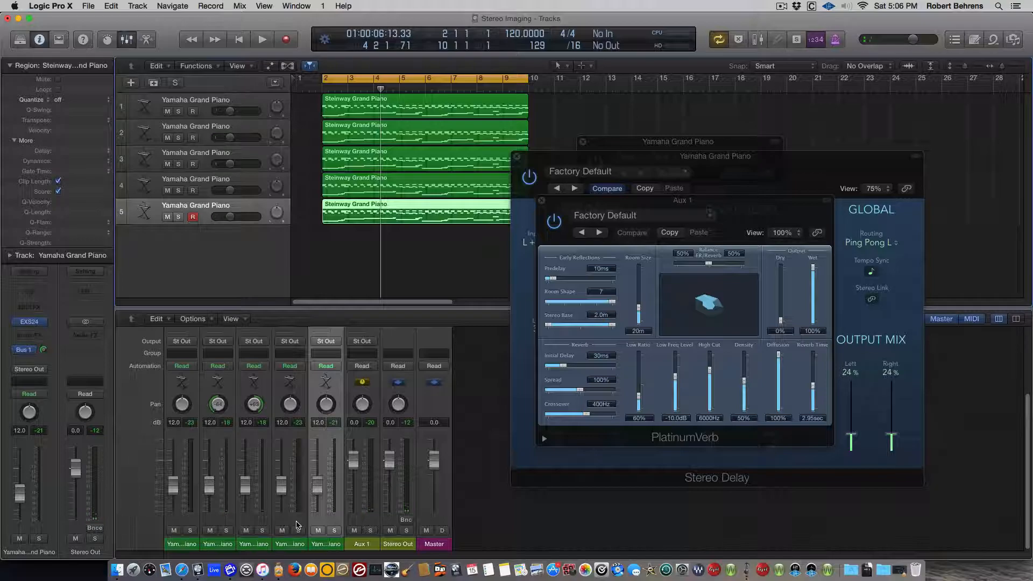
scroll(296, 524, up, 5)
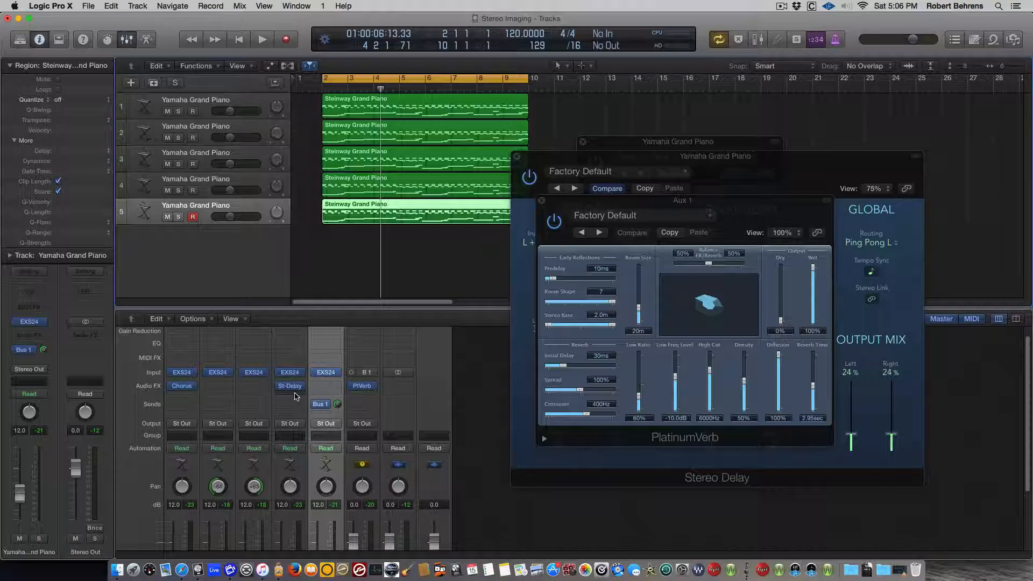
scroll(300, 526, down, 3)
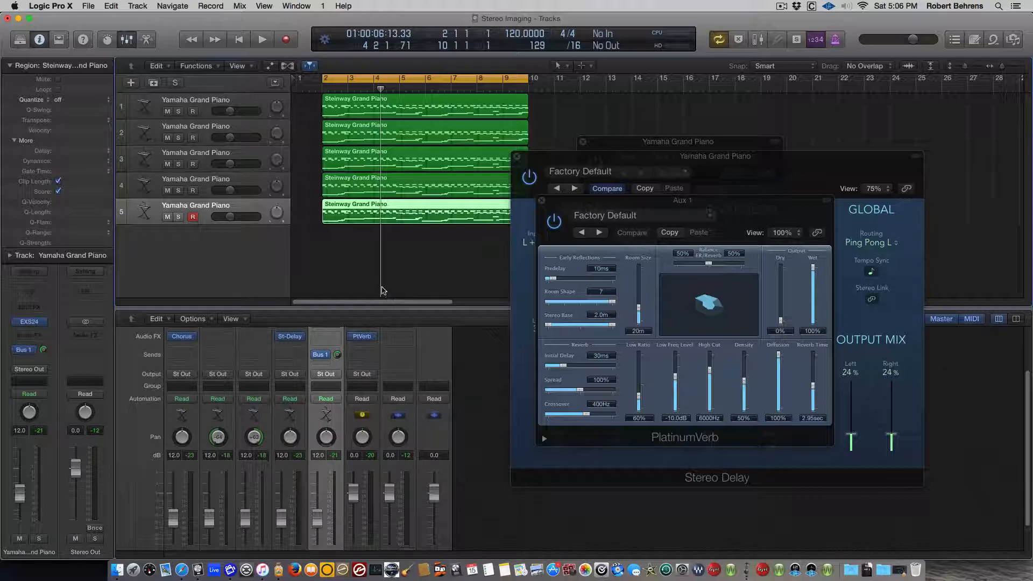
key(space)
scroll(300, 352, up, 3)
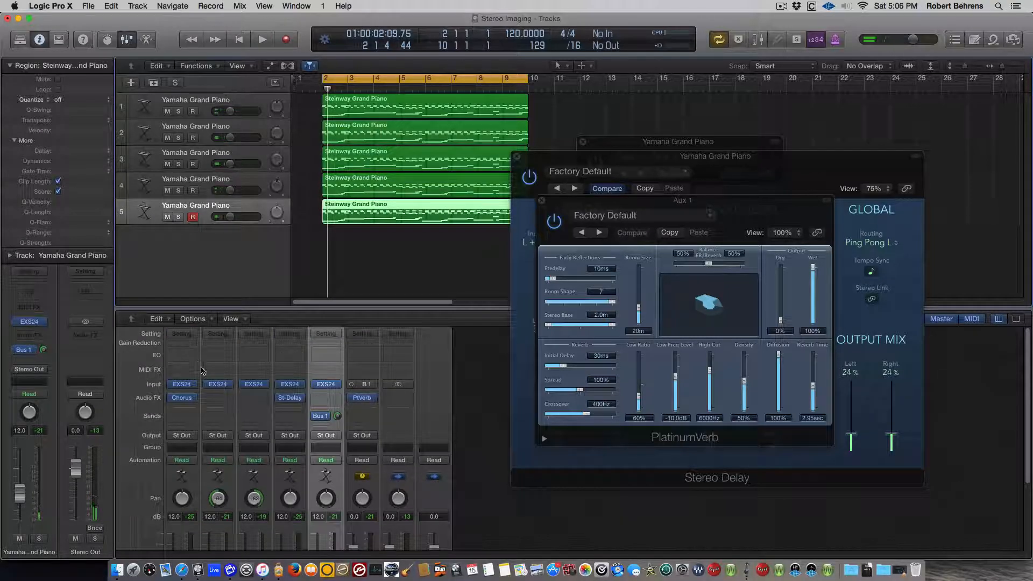
scroll(239, 455, down, 5)
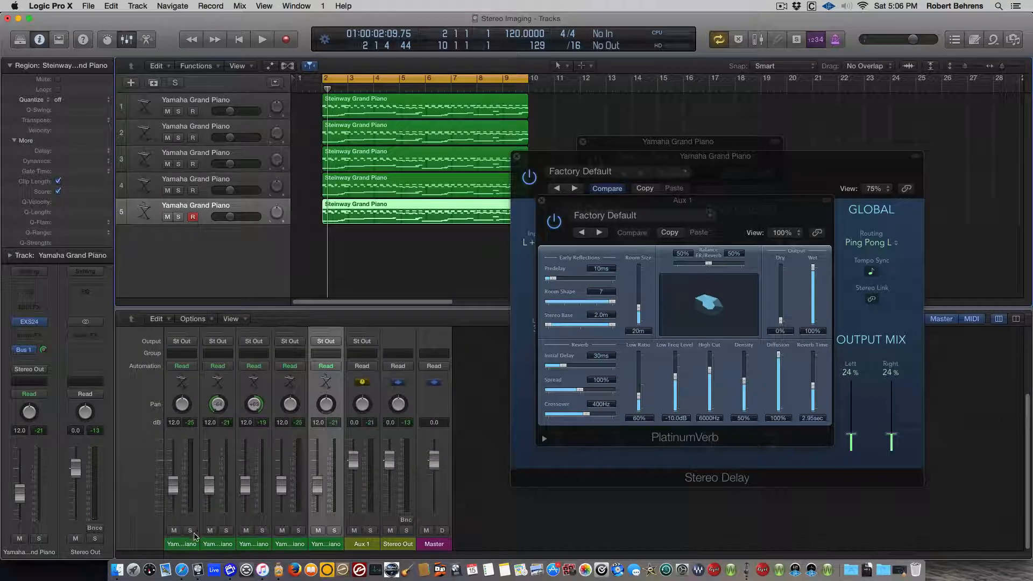
Add a Channel EQ with a 245 Hz low cut to the fourth piano track and close its window
click(292, 544)
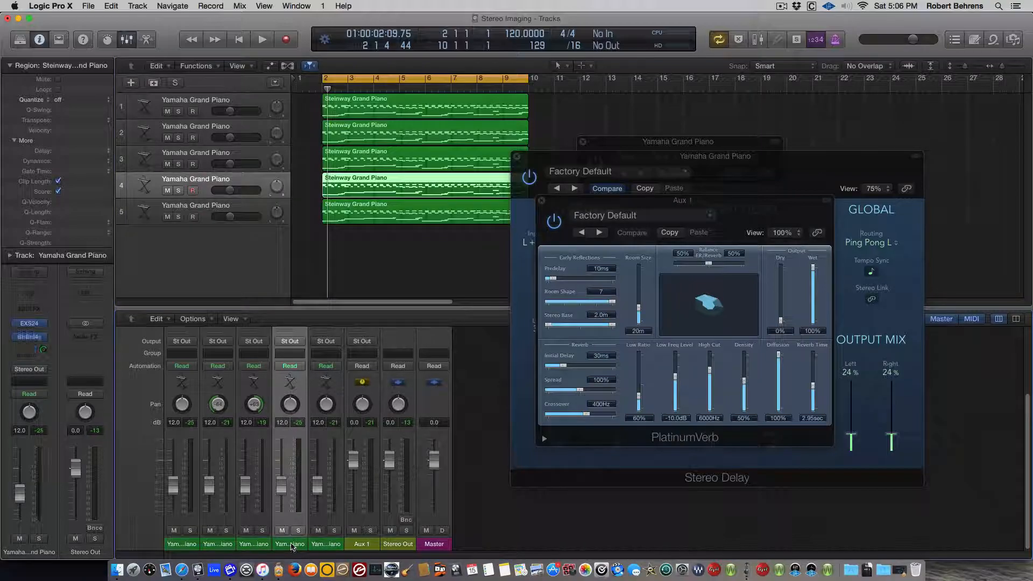
scroll(294, 530, up, 5)
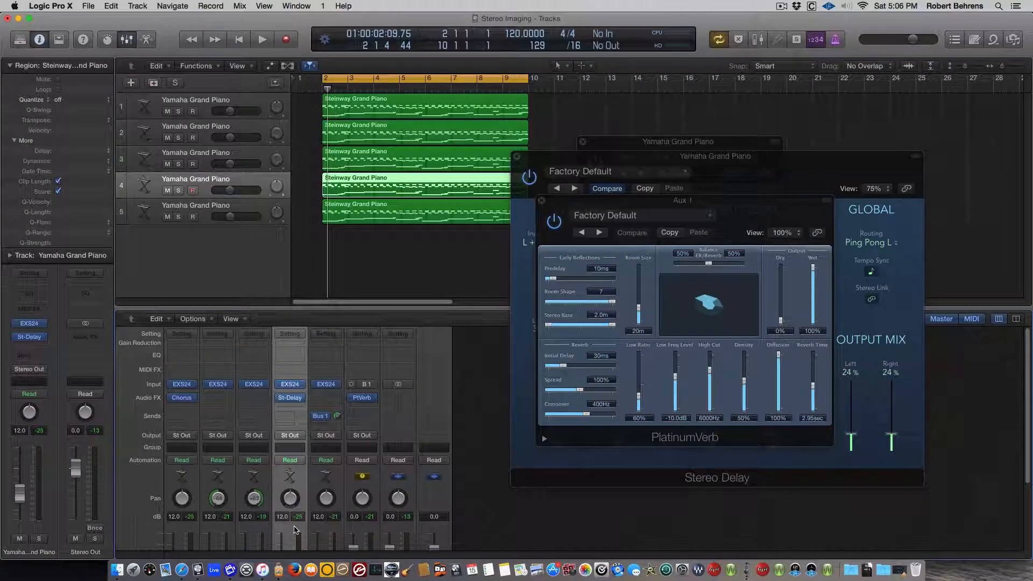
click(295, 354)
drag(63, 230, 222, 183)
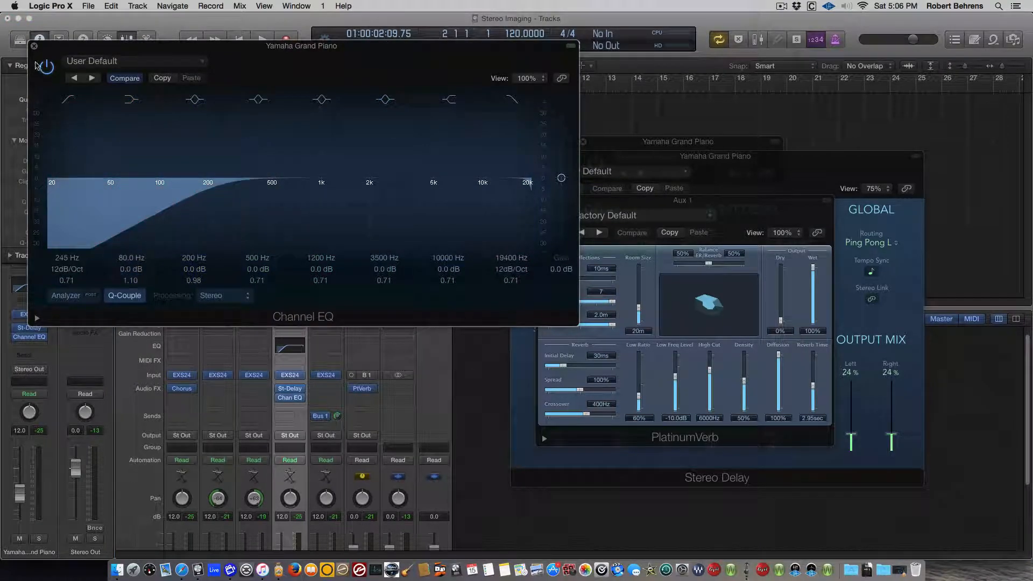
click(34, 48)
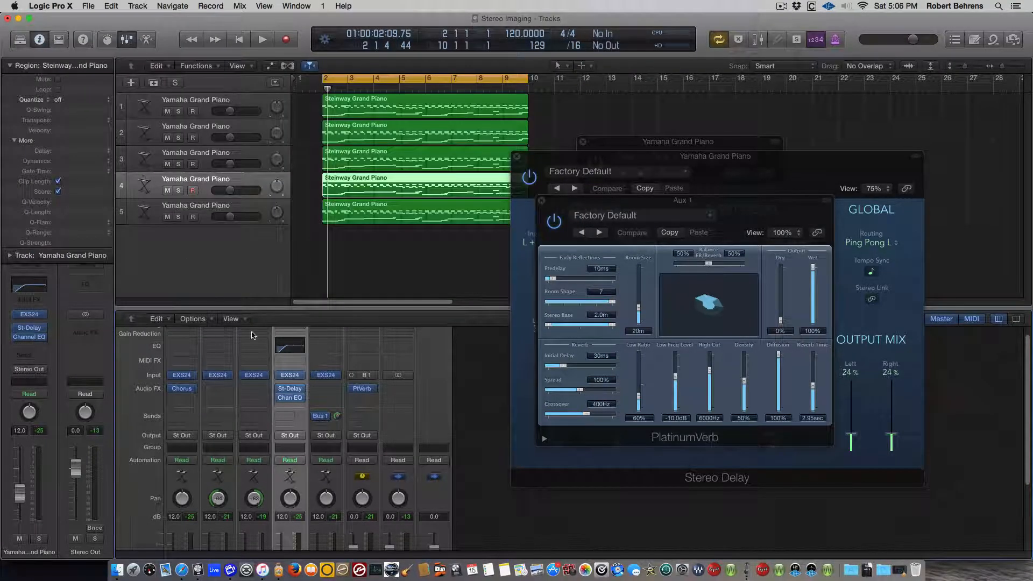
Add a Channel EQ with a low cut around 235 Hz to the fifth piano track and audition the full mix
click(327, 347)
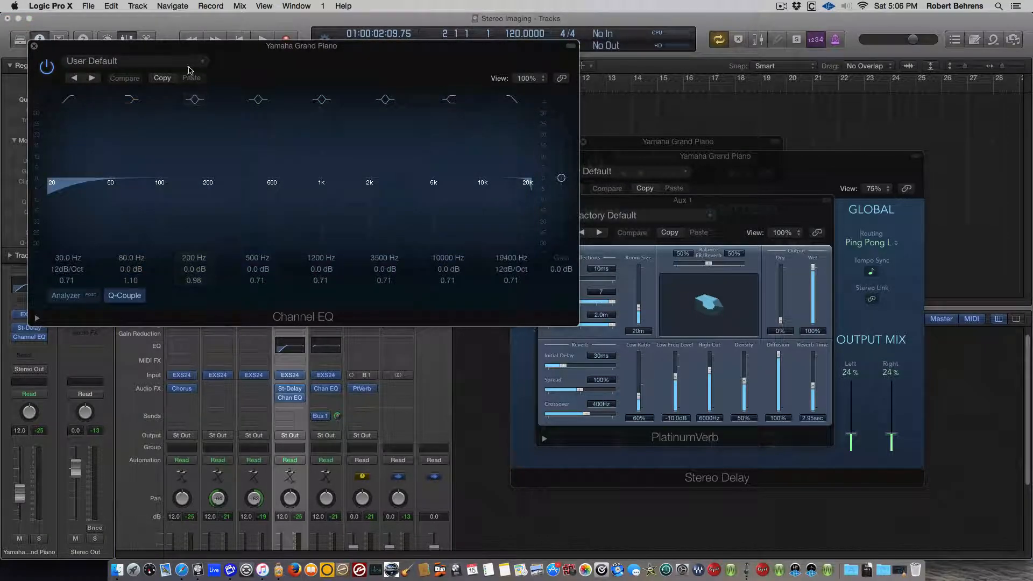
click(297, 340)
drag(229, 262, 229, 207)
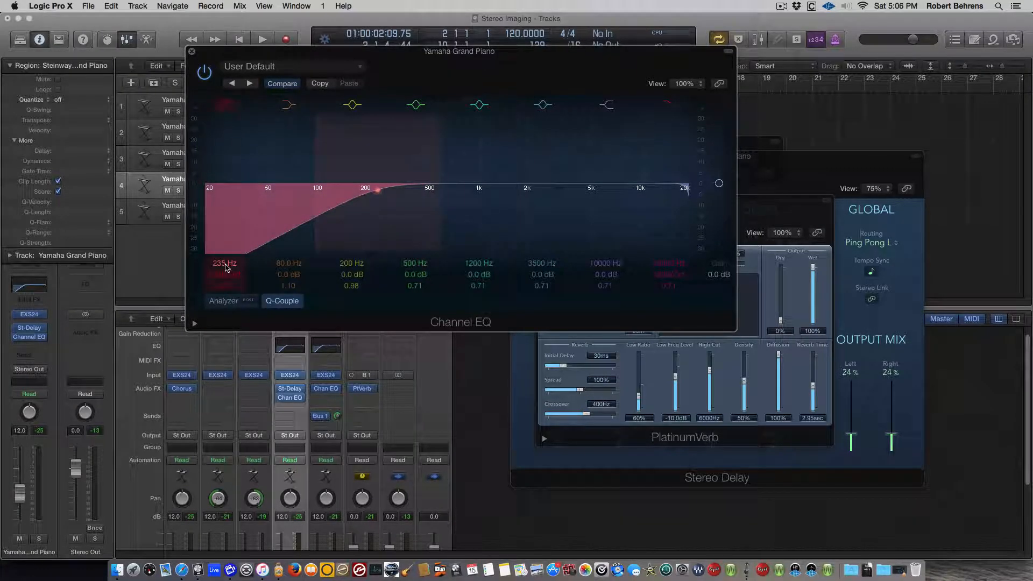
click(192, 52)
key(space)
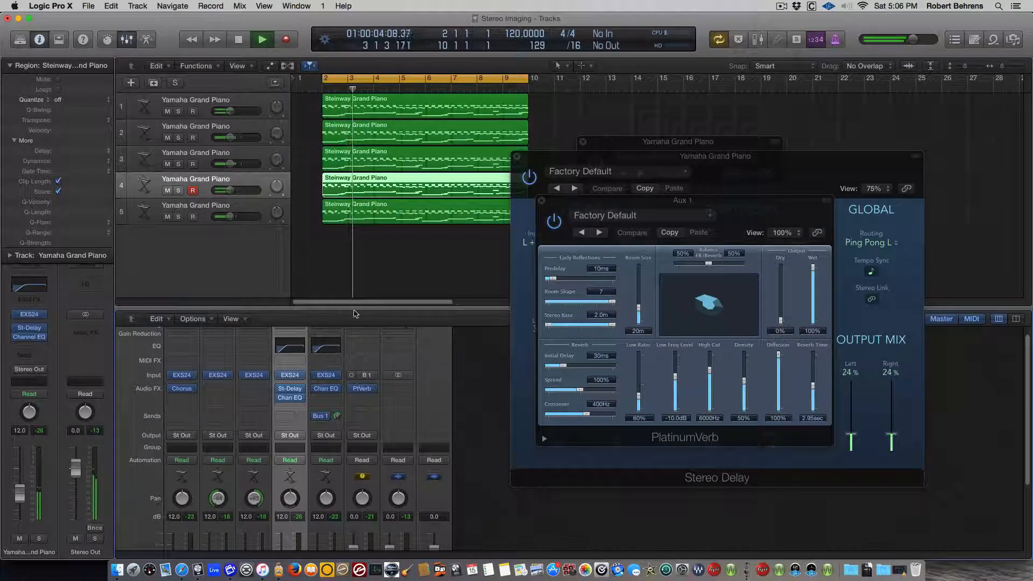
key(space)
Play the third piano track soloed, add the second track to the solo, and clear both solos after listening
click(178, 164)
key(space)
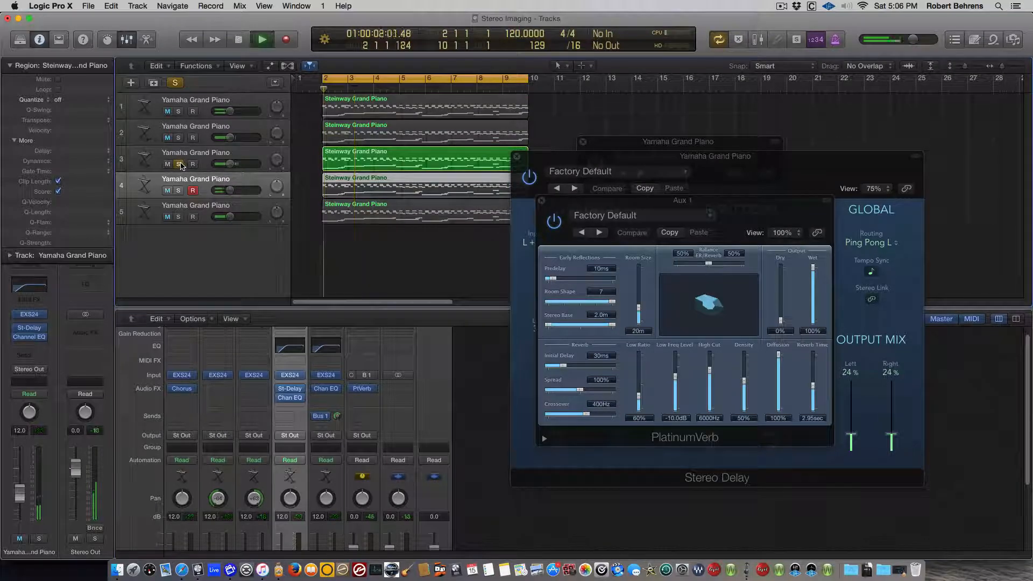
click(178, 138)
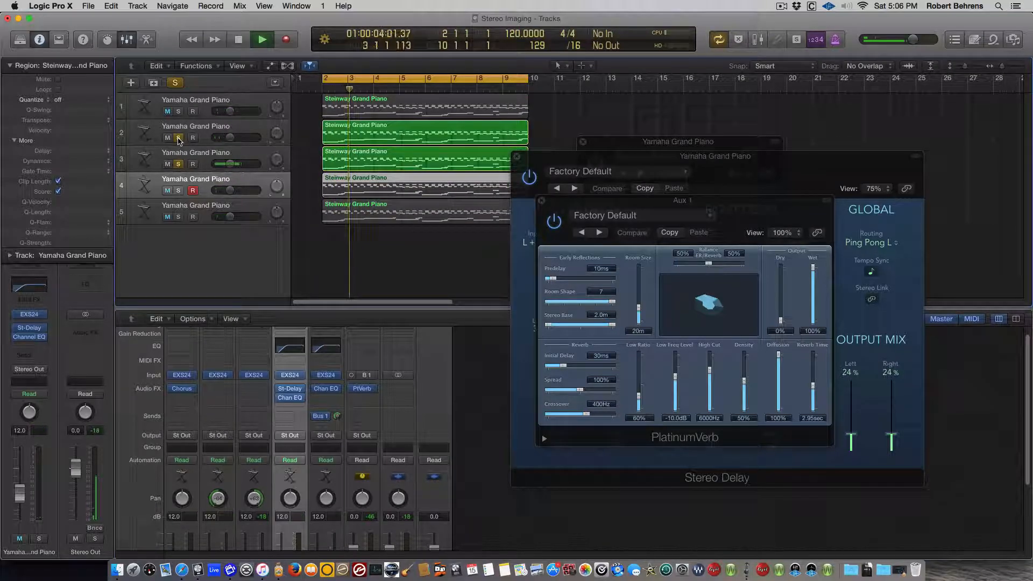
key(space)
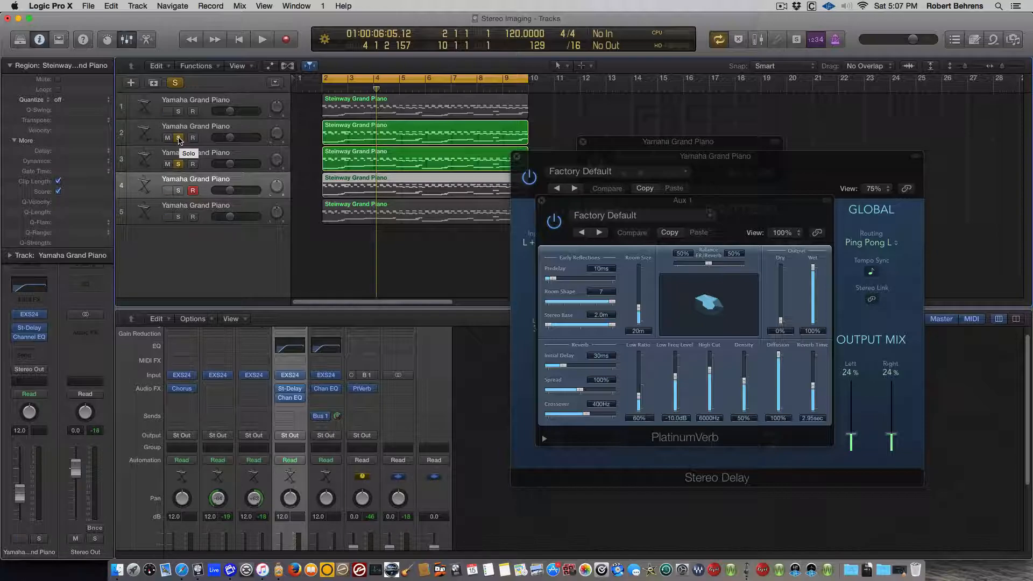
click(178, 137)
click(178, 164)
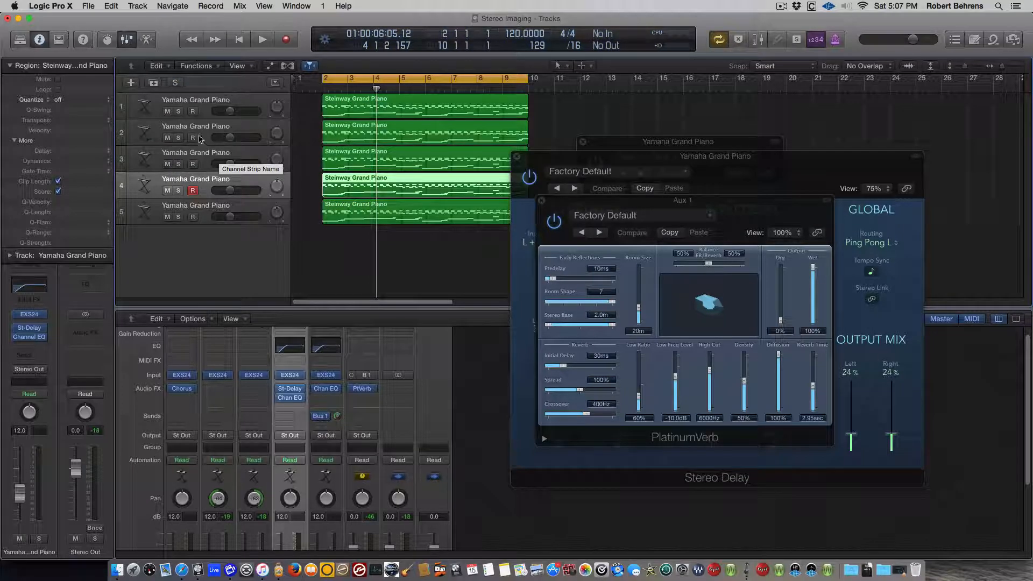
Play all five tracks soloed, insert a stereo Limiter on the Stereo Out, and set its gain to +8.5 dB
click(175, 83)
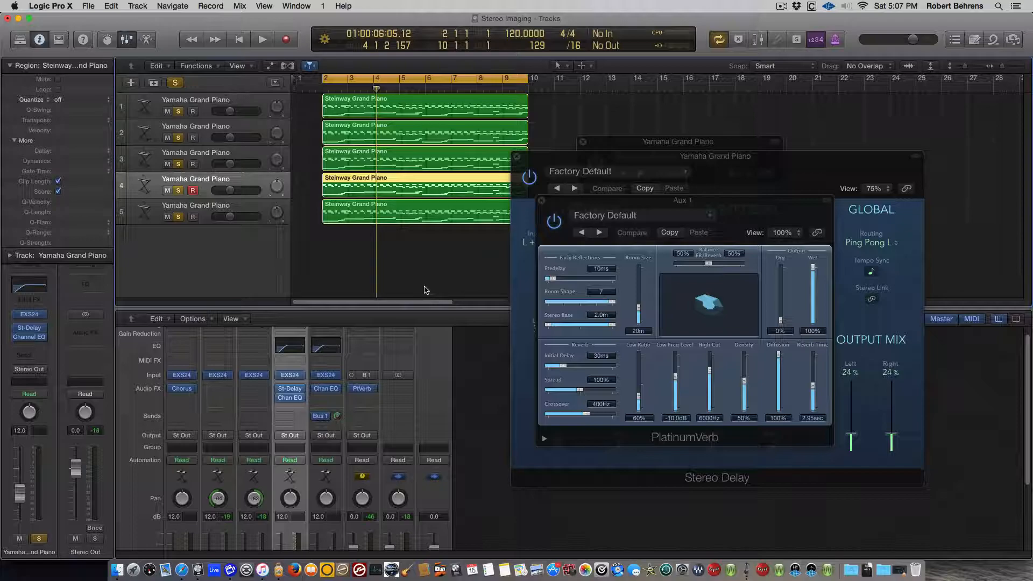
key(space)
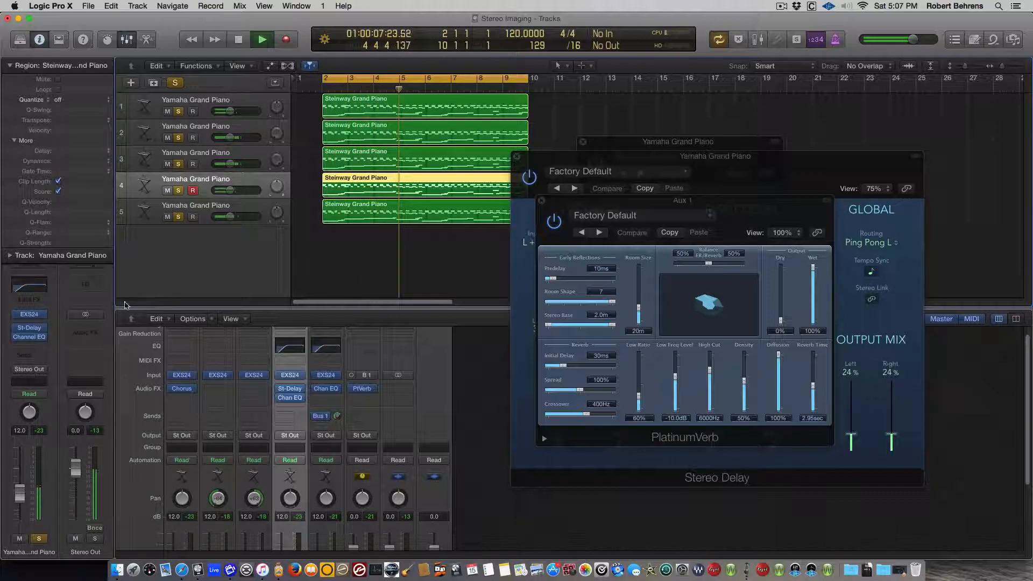
click(85, 328)
mouse_move(97, 366)
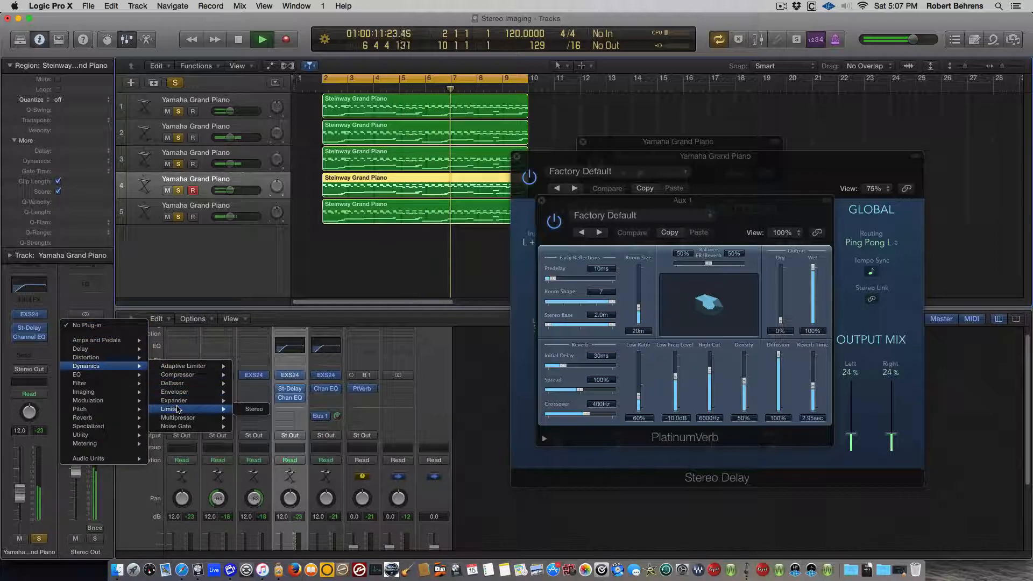
click(248, 409)
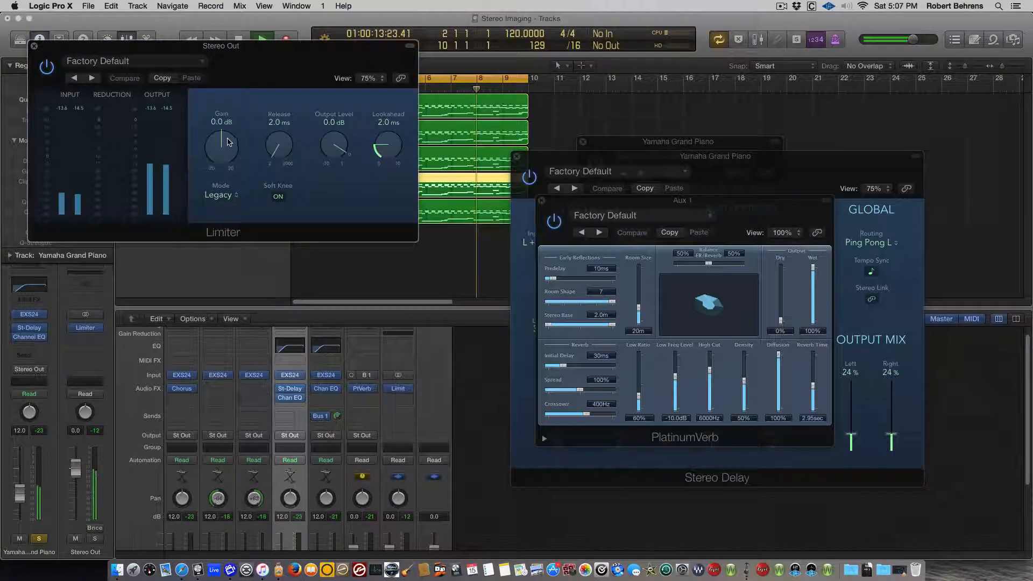
drag(222, 138, 227, 110)
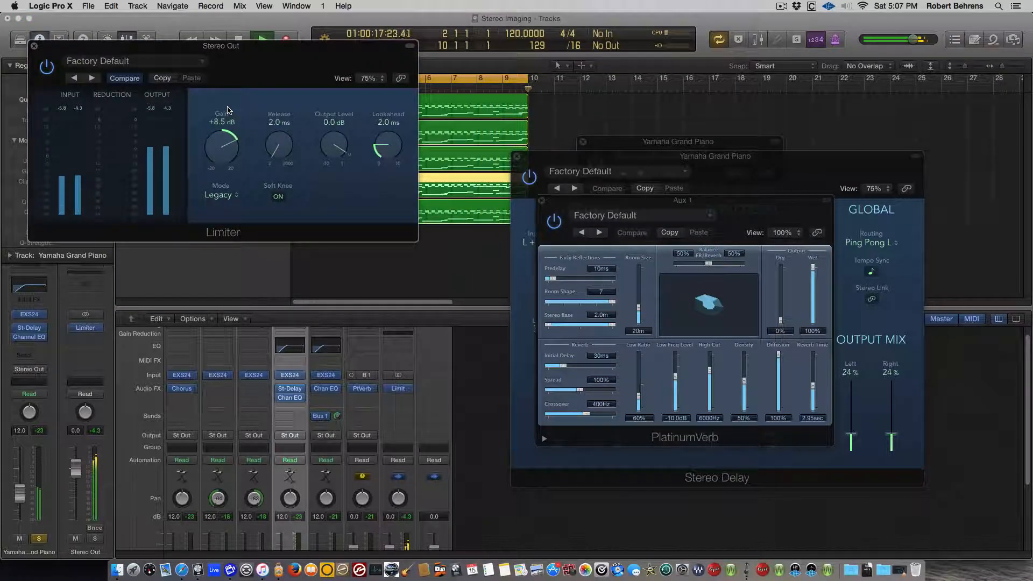
Stop playback, bypass the Stereo Out Limiter, and move its window off the track headers
key(space)
click(48, 71)
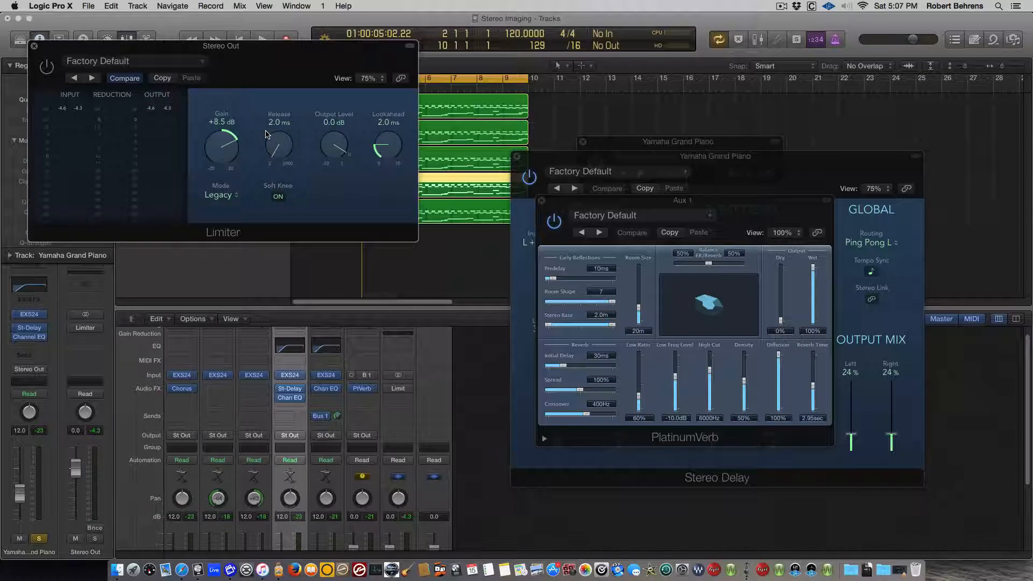
drag(126, 48, 325, 258)
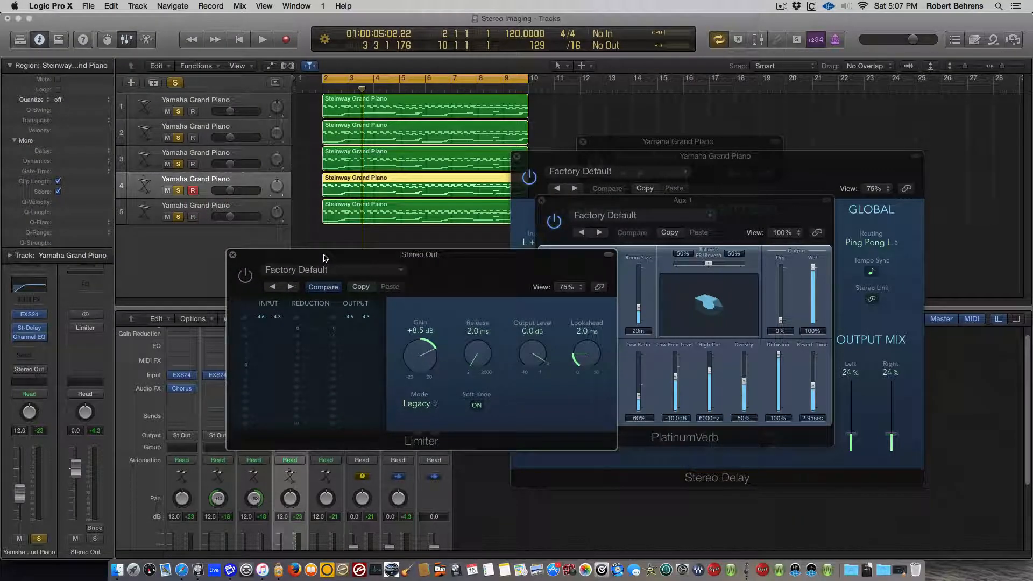